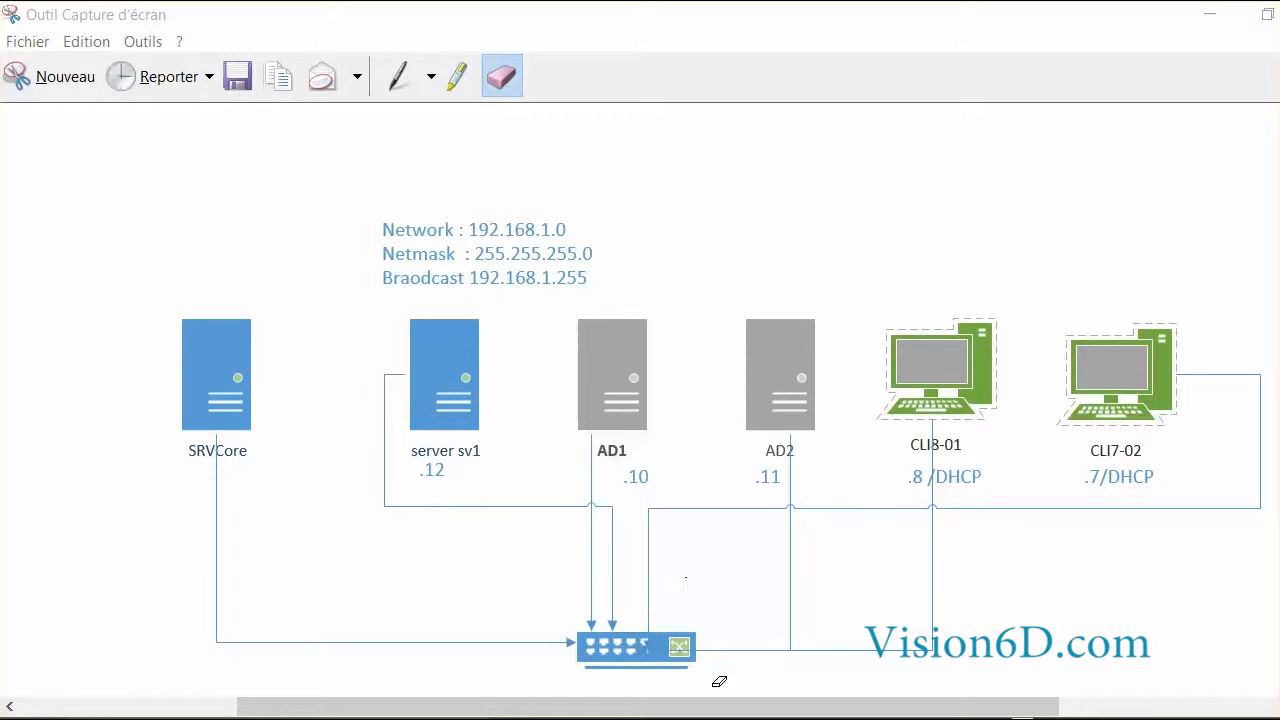
Show the thumbnail previews of the running VirtualBox machines from the taskbar.
mouse_move(730, 718)
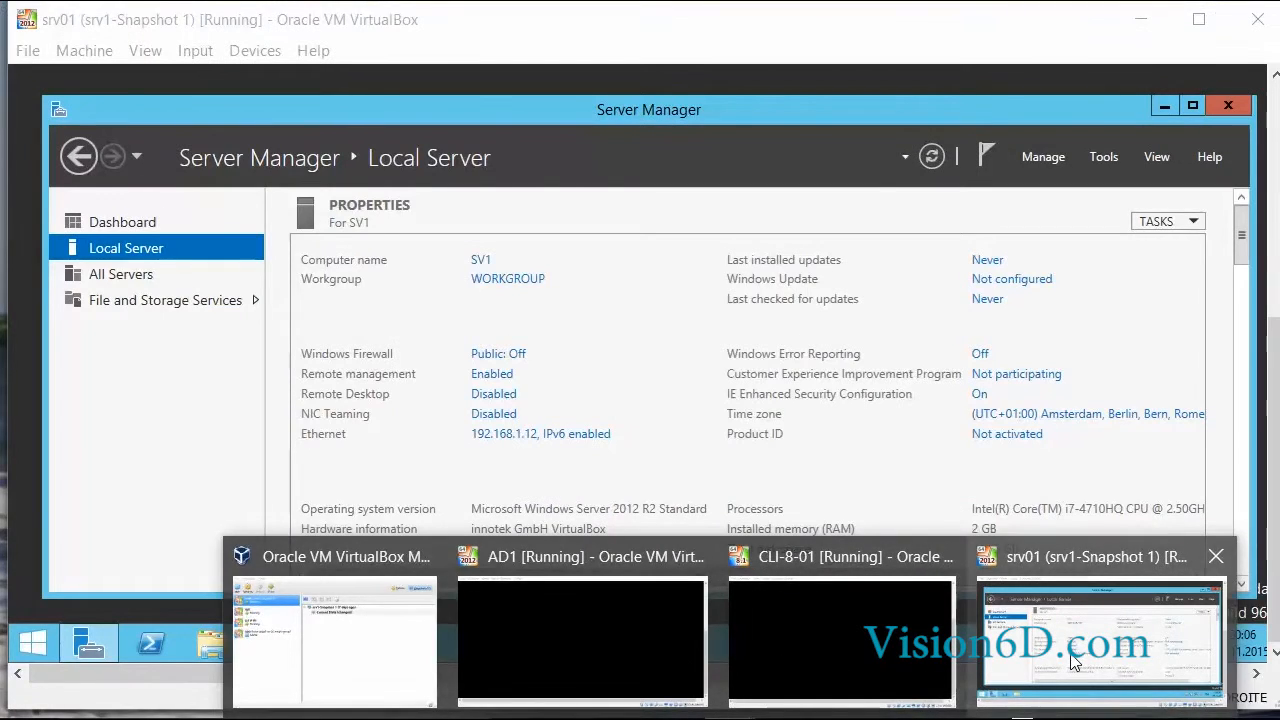
Bring the srv01 (srv1-Snapshot 1) machine to the front, showing SV1's Local Server properties.
click(1073, 660)
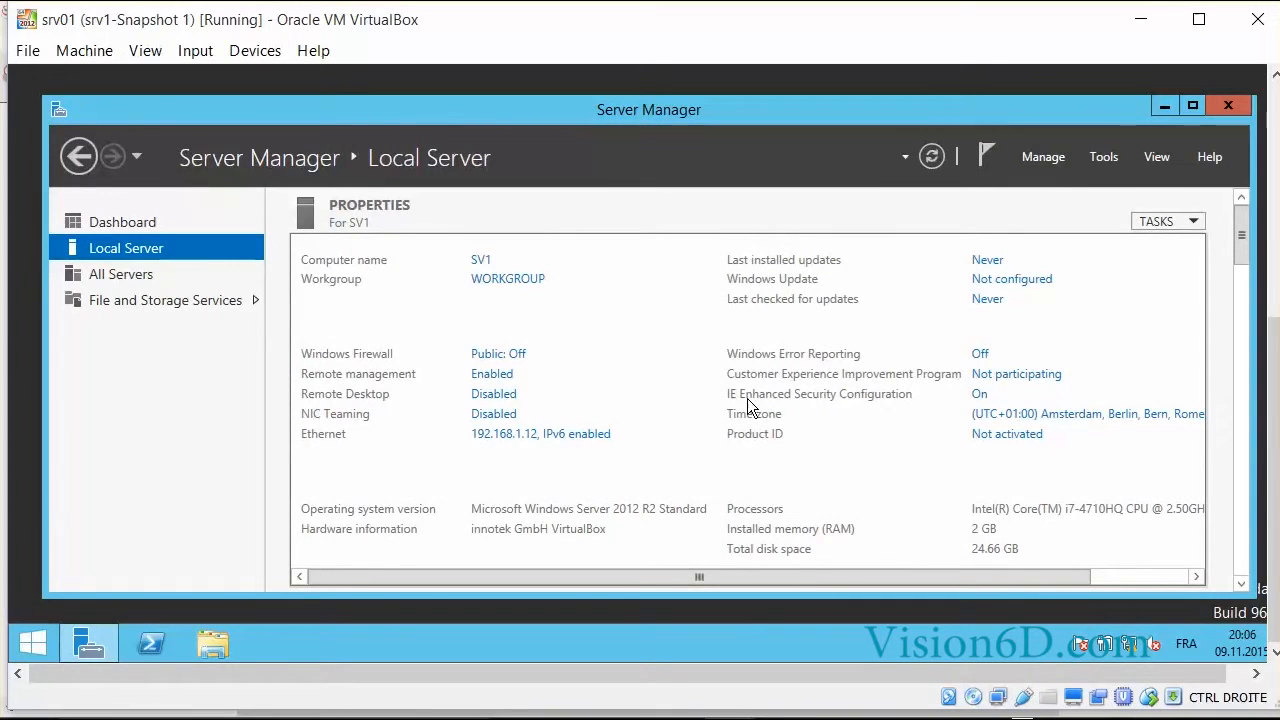
Open SV1's System Properties from the WORKGROUP link and move the dialog to the centre.
click(494, 283)
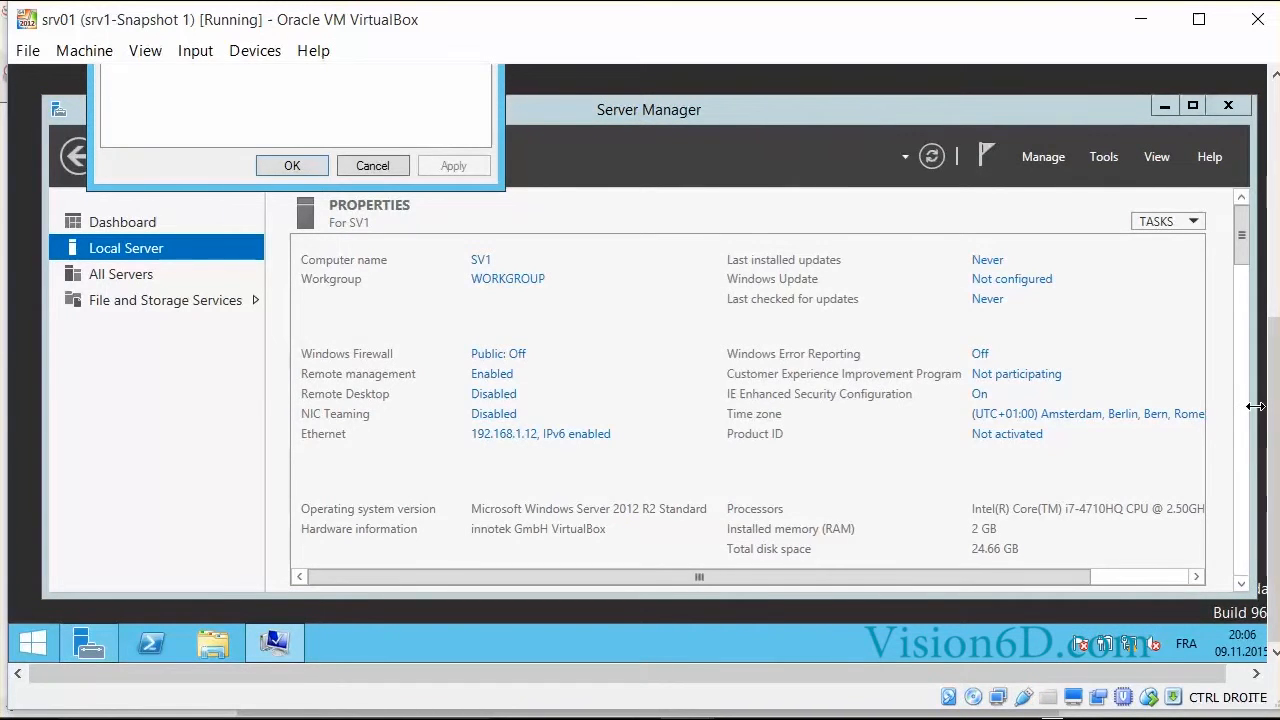
scroll(1272, 515, up, 7)
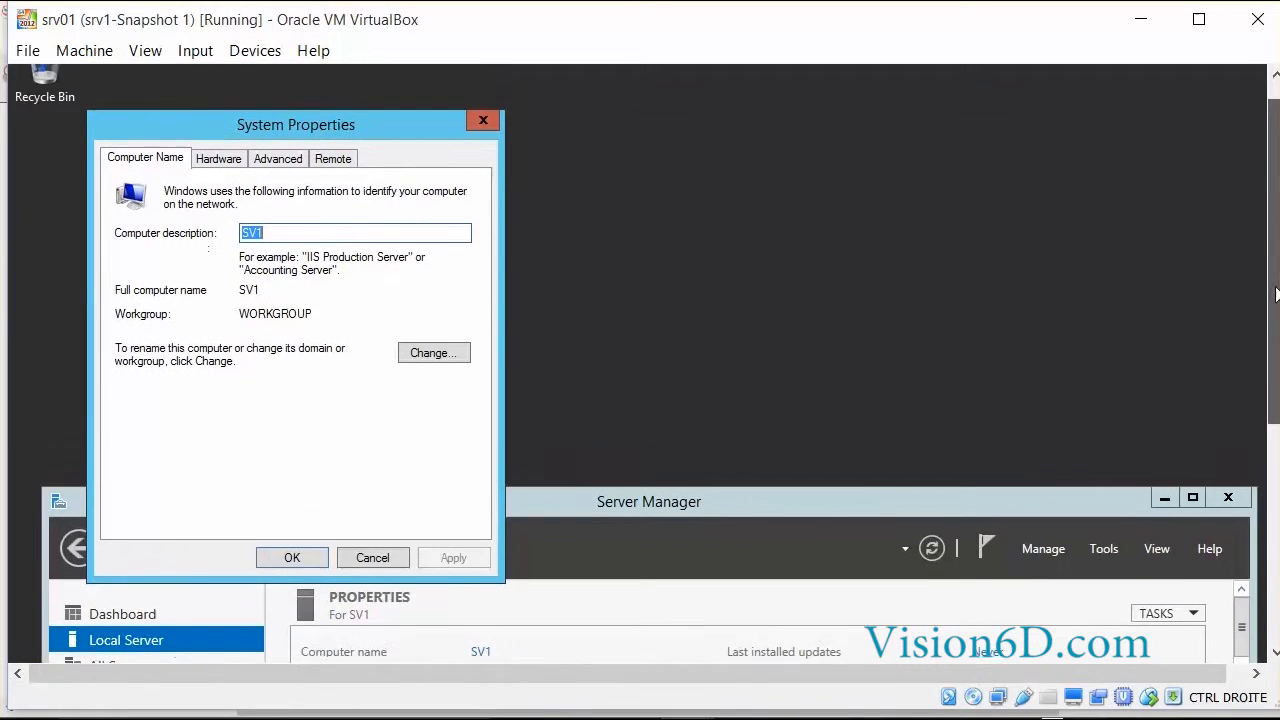
drag(193, 134, 521, 460)
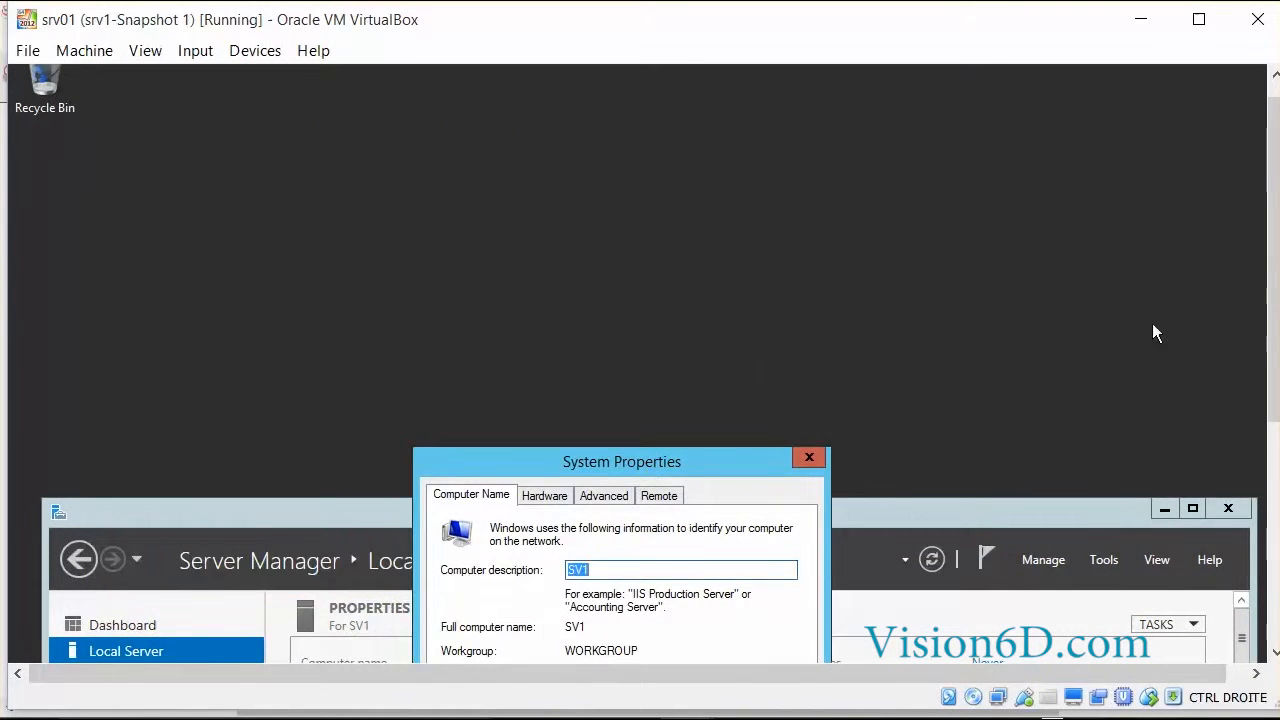
scroll(1272, 318, down, 7)
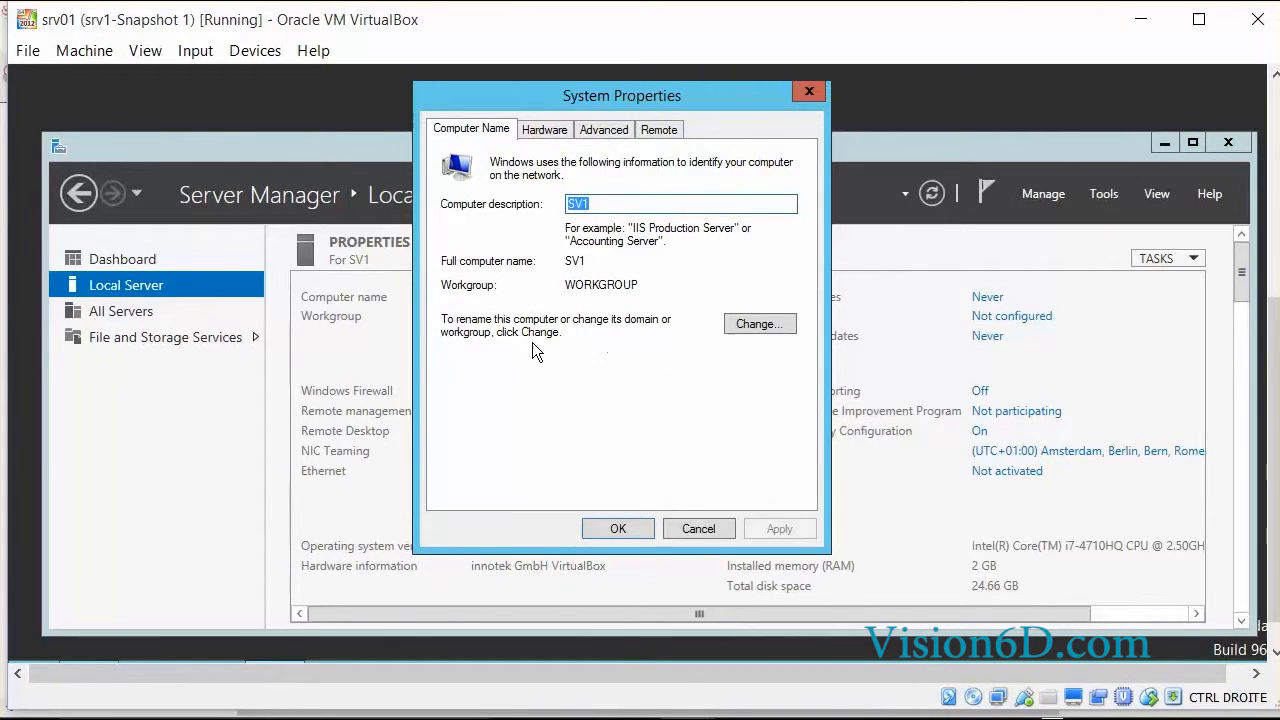
Switch SV1's membership from WORKGROUP to the domain Formation.local and submit.
click(760, 324)
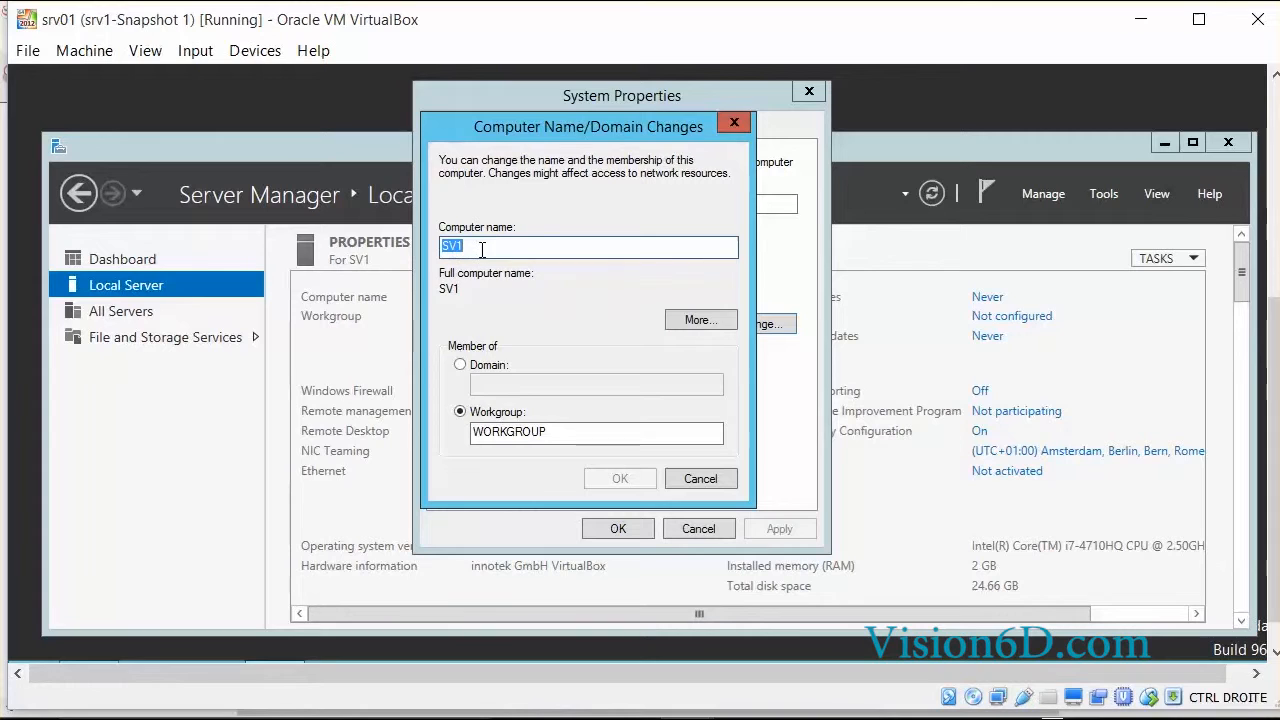
click(459, 366)
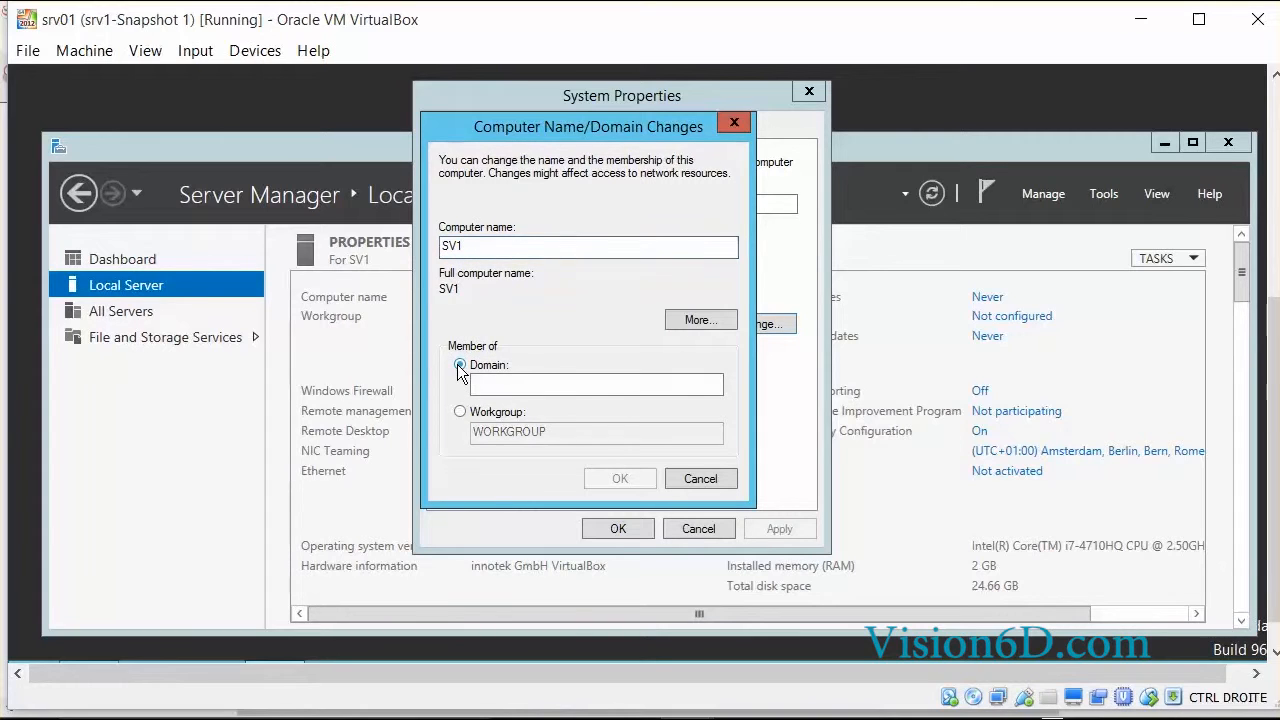
click(484, 387)
text(F)
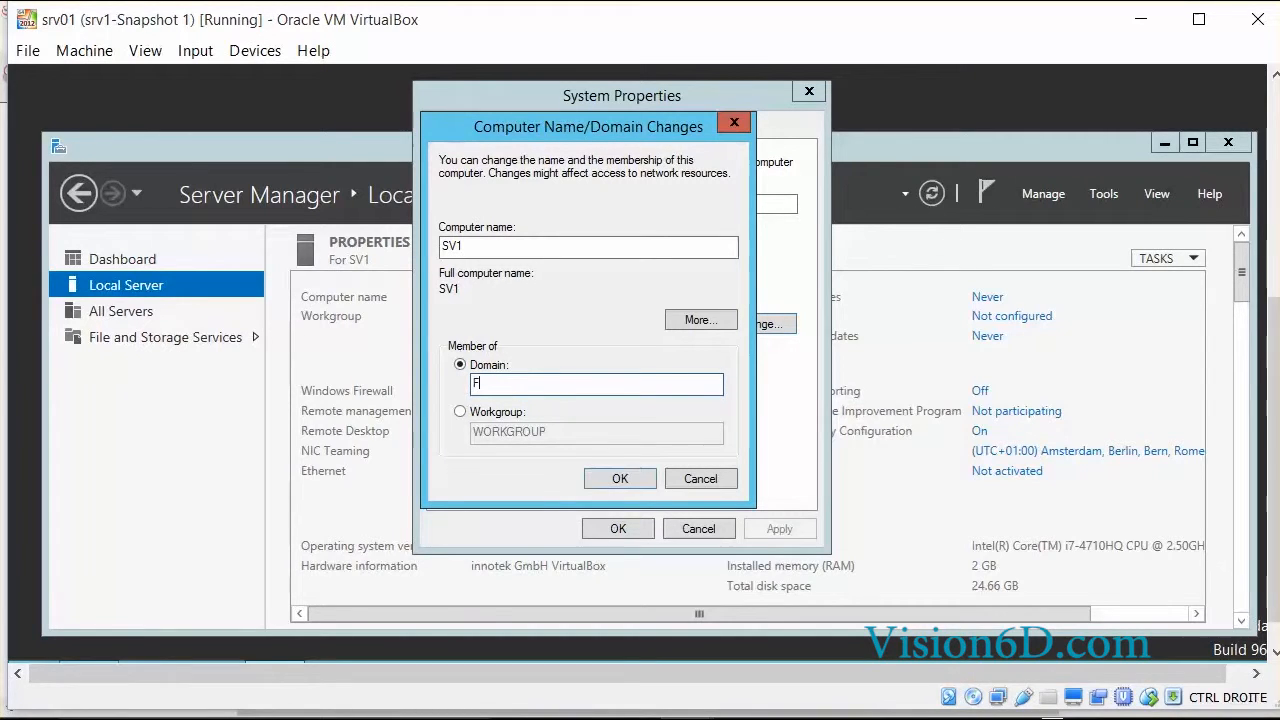
text(ormation.local)
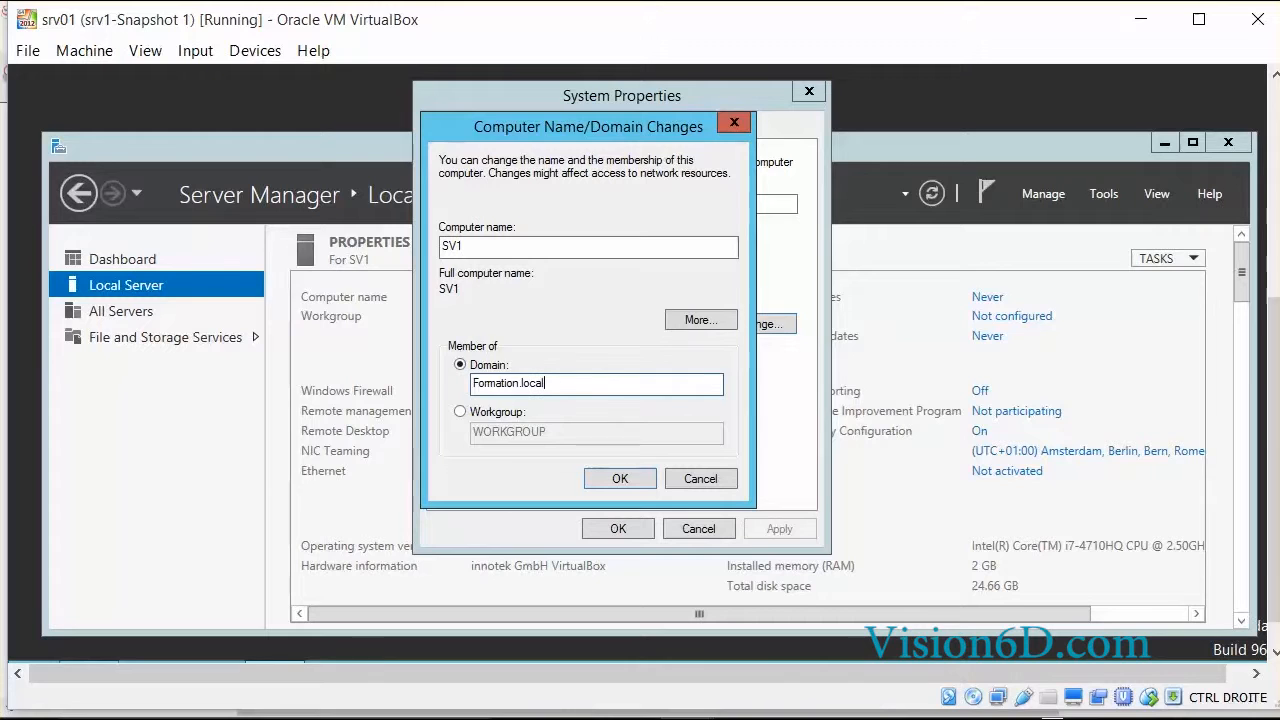
click(620, 481)
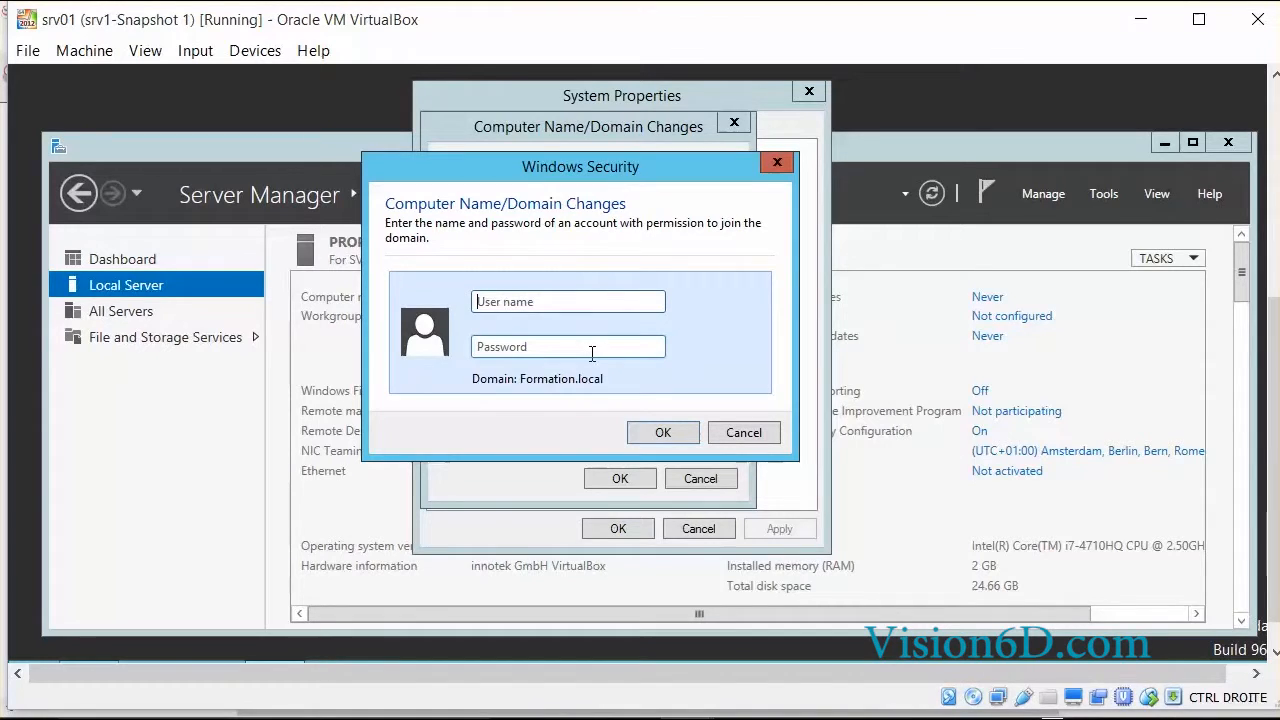
Enter a domain admin account name and password to authorise the join.
click(481, 304)
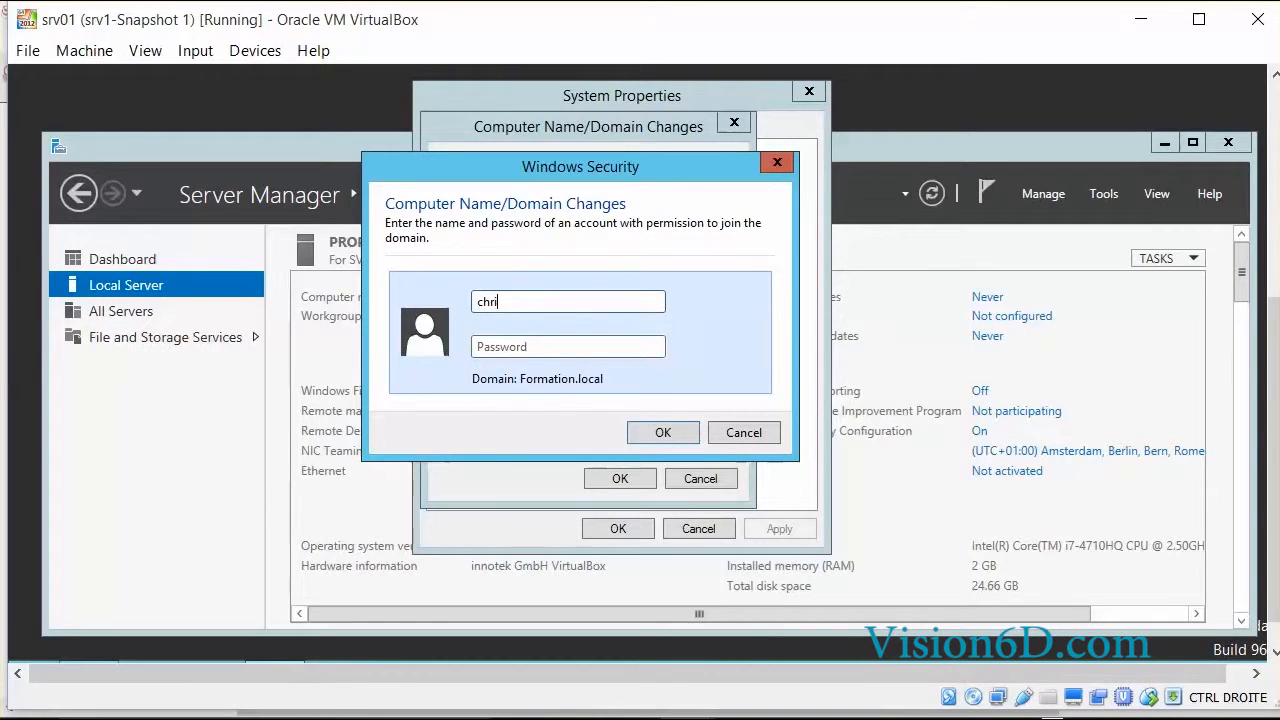
click(490, 347)
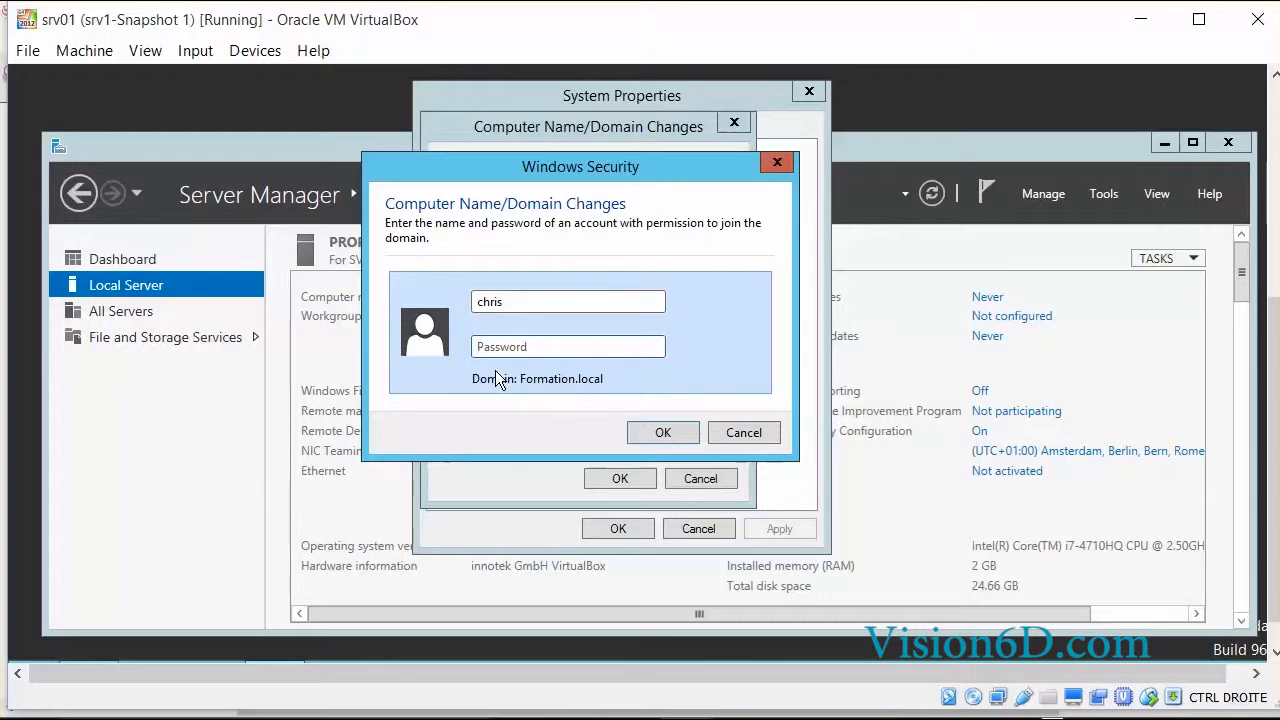
text(P••)
key(Return)
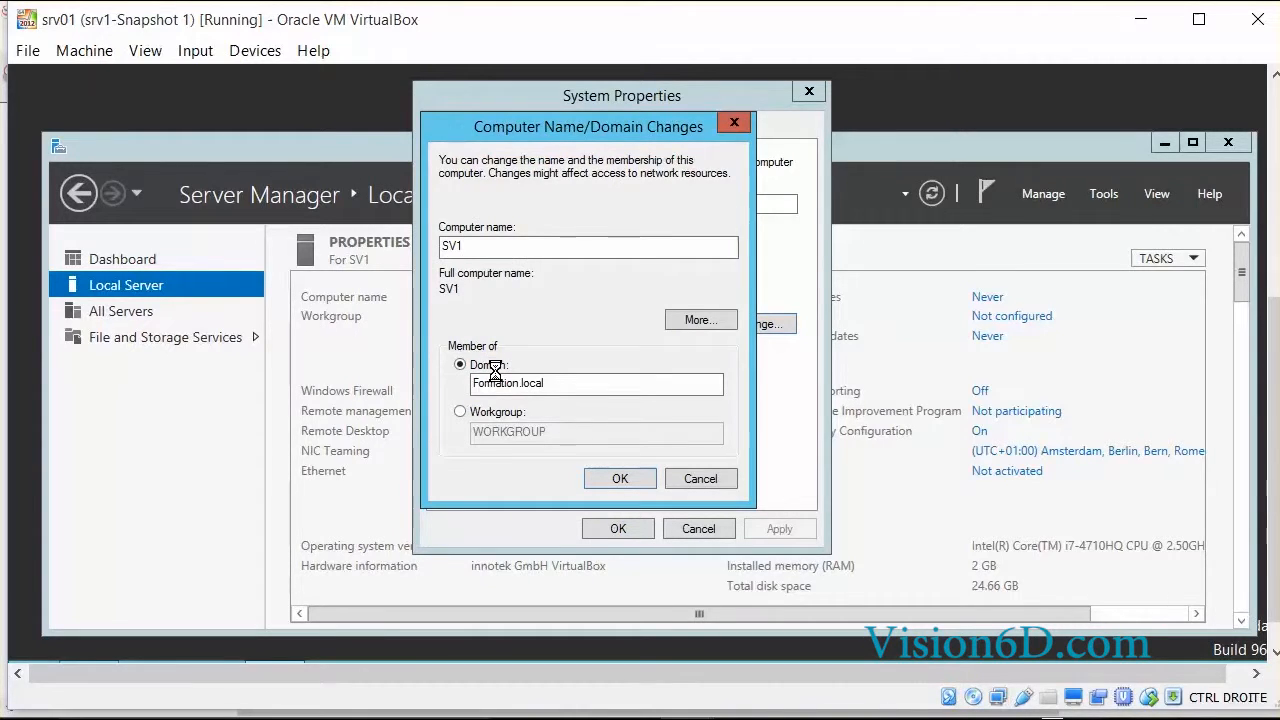
Dismiss the wrong-credentials error and resubmit the join with corrected domain admin credentials.
click(852, 267)
click(629, 476)
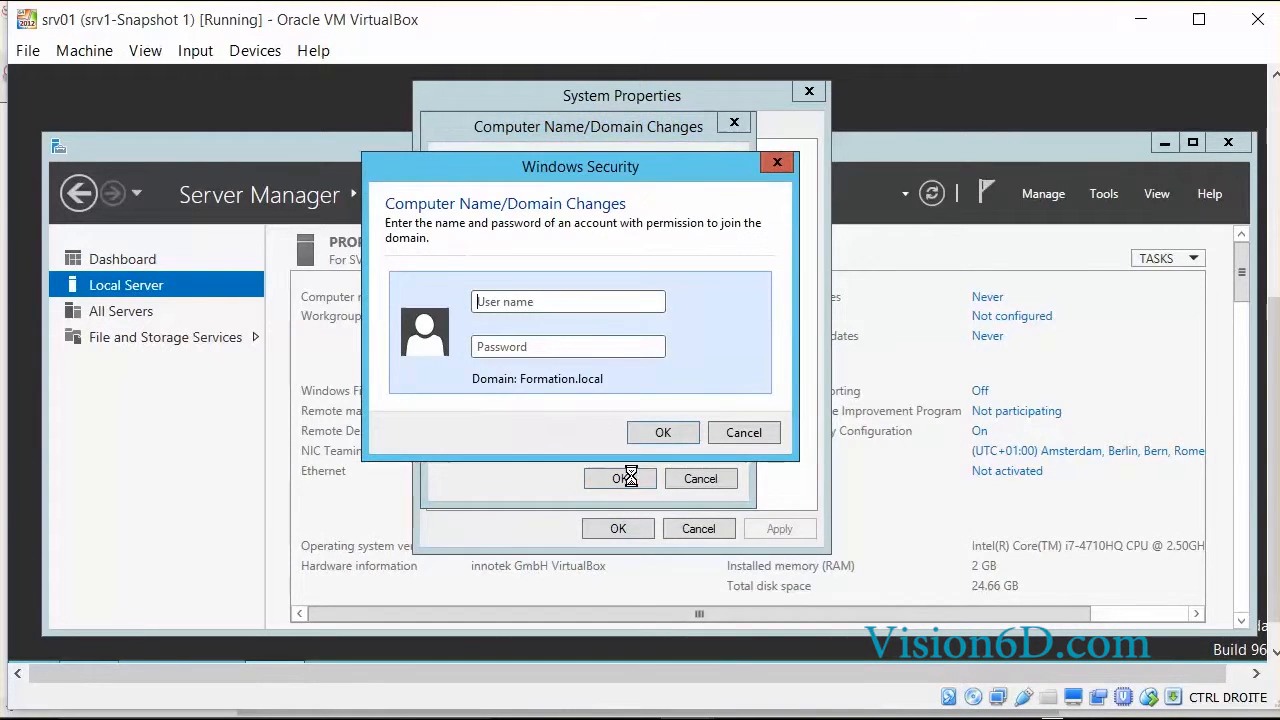
click(491, 300)
click(487, 345)
text(Pa)
text(•••••)
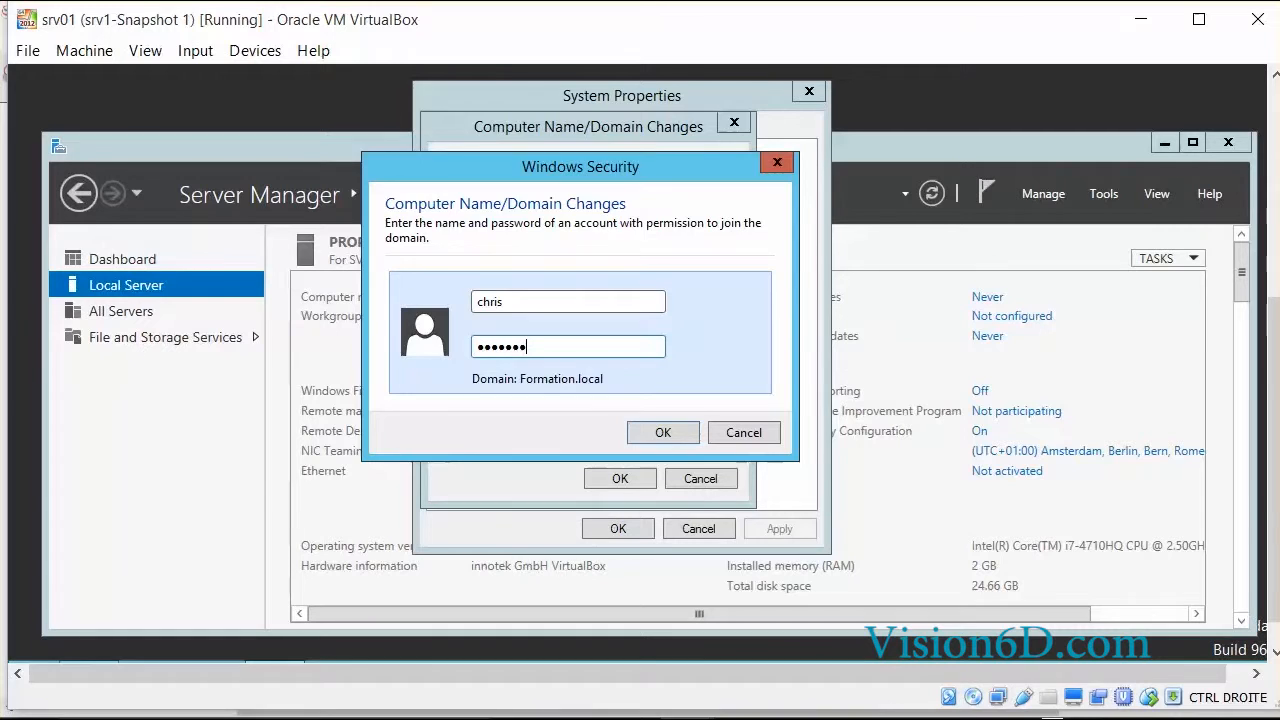
key(Return)
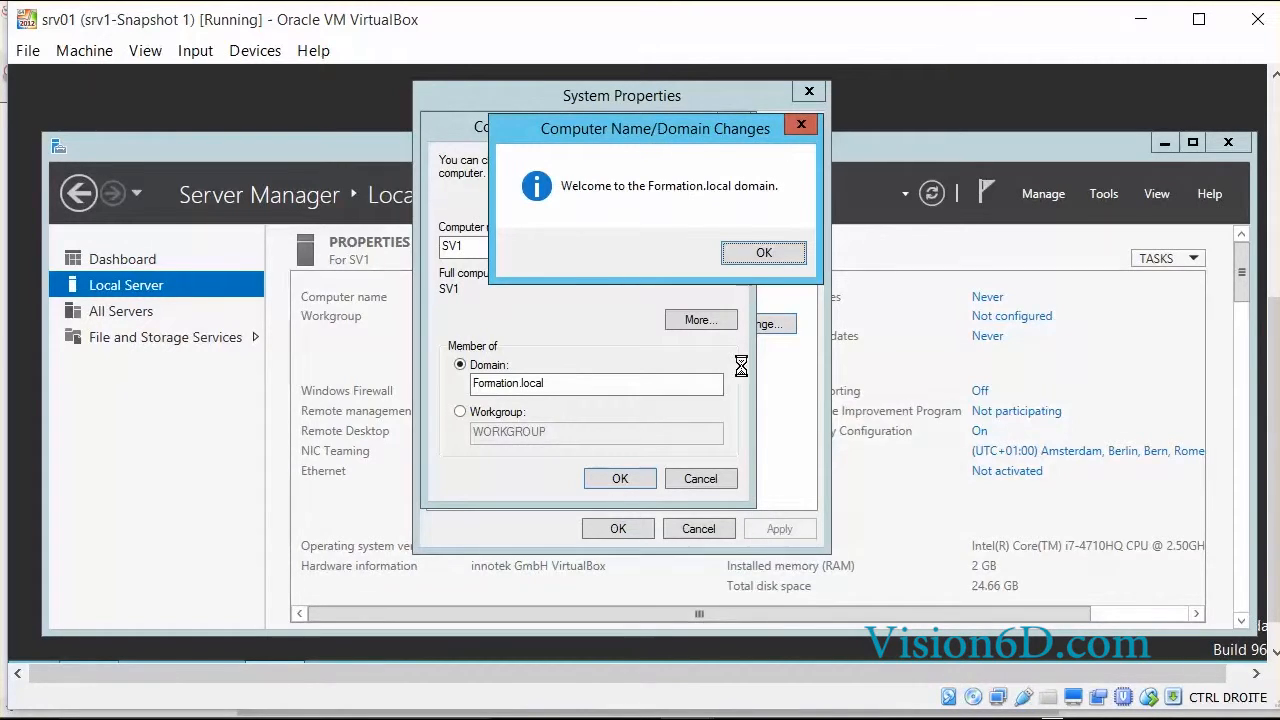
Acknowledge the welcome and restart notices, close System Properties, and restart SV1 now.
click(764, 253)
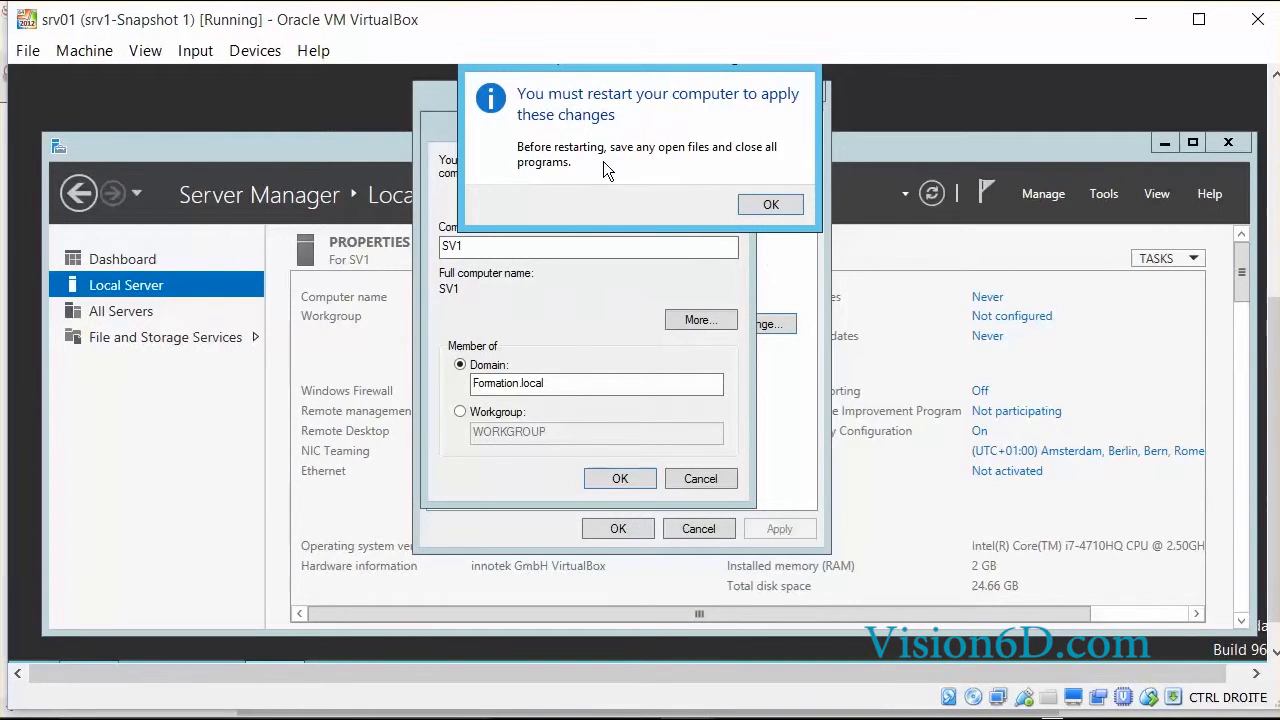
click(779, 208)
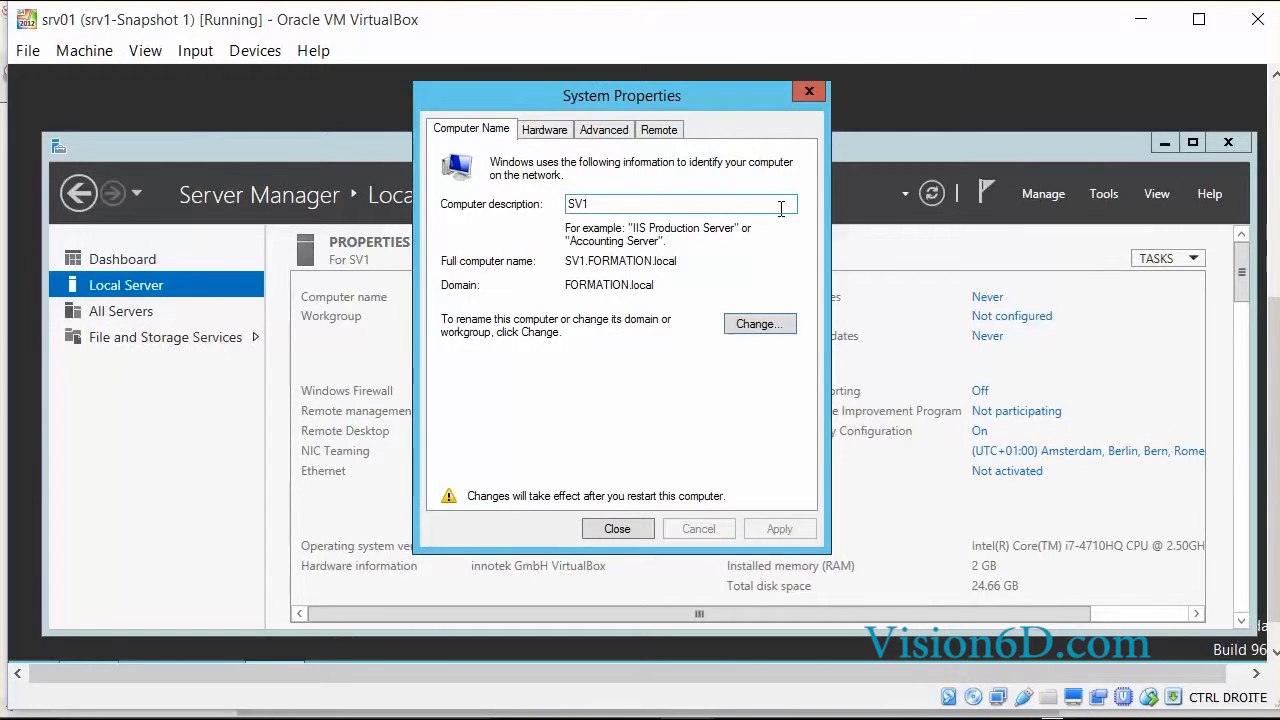
click(626, 532)
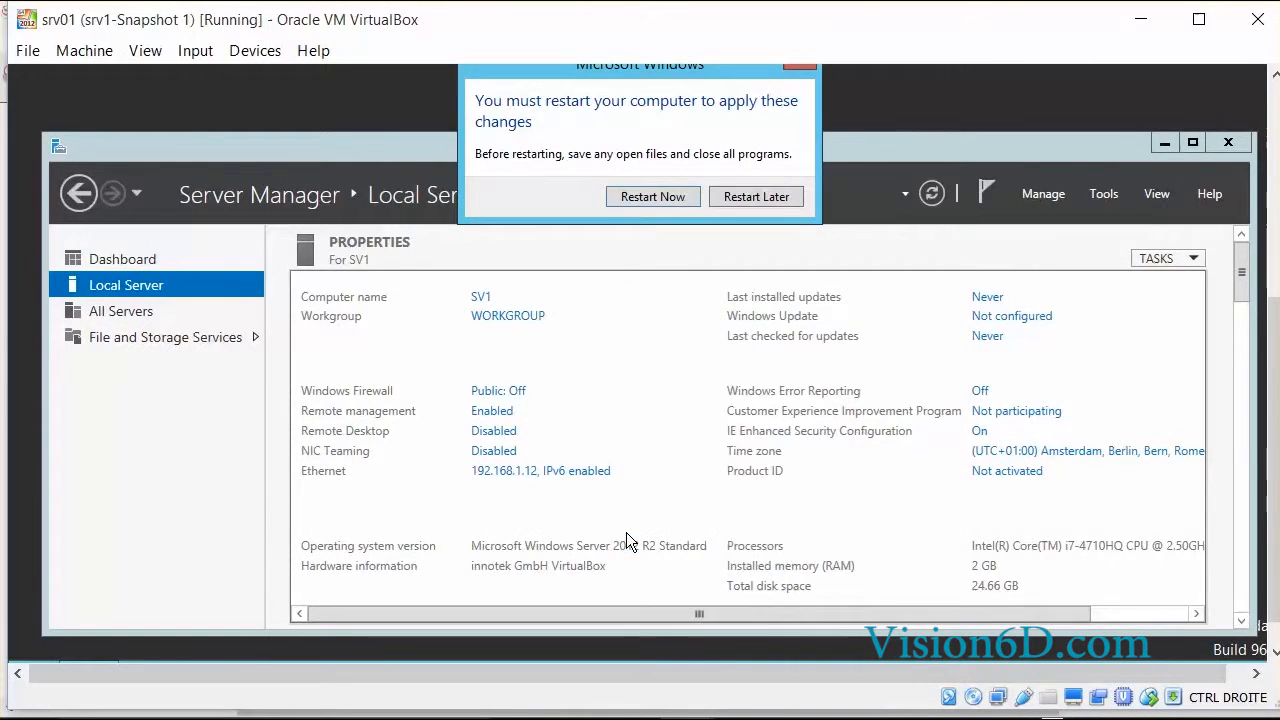
click(668, 197)
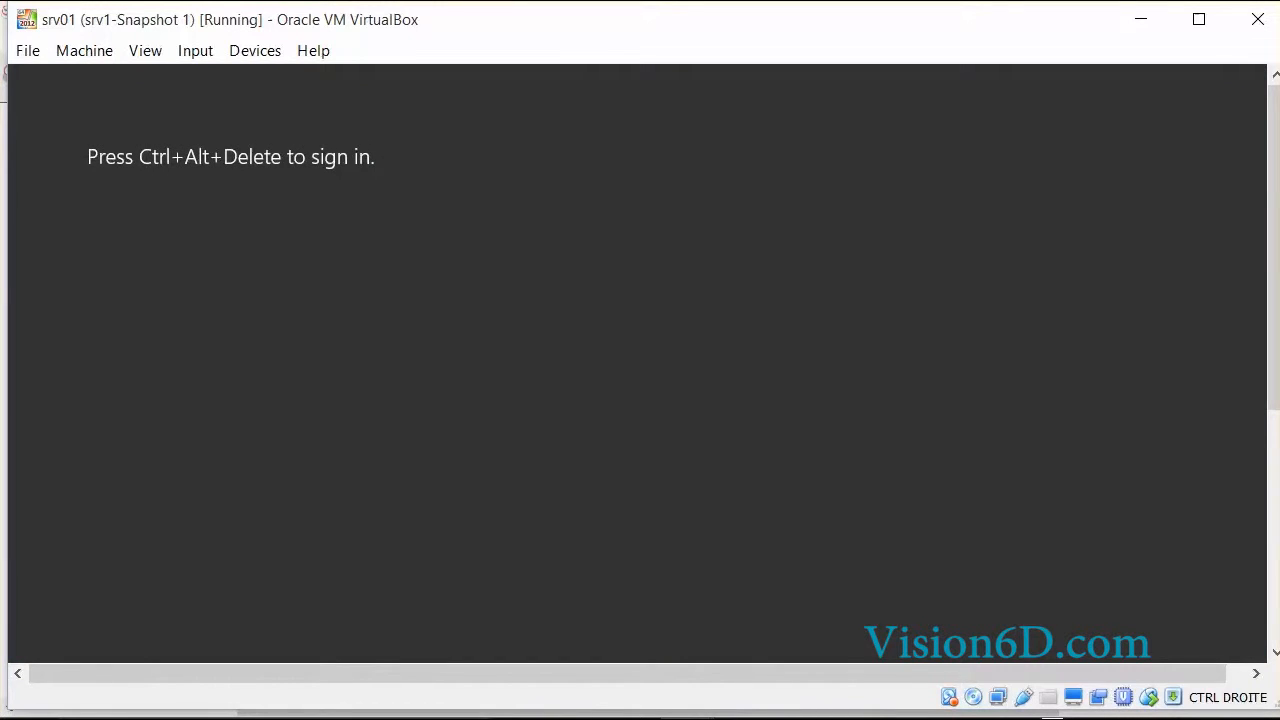
Send the Ctrl+Alt+Del sign-in key sequence to the srv01 VM.
click(190, 58)
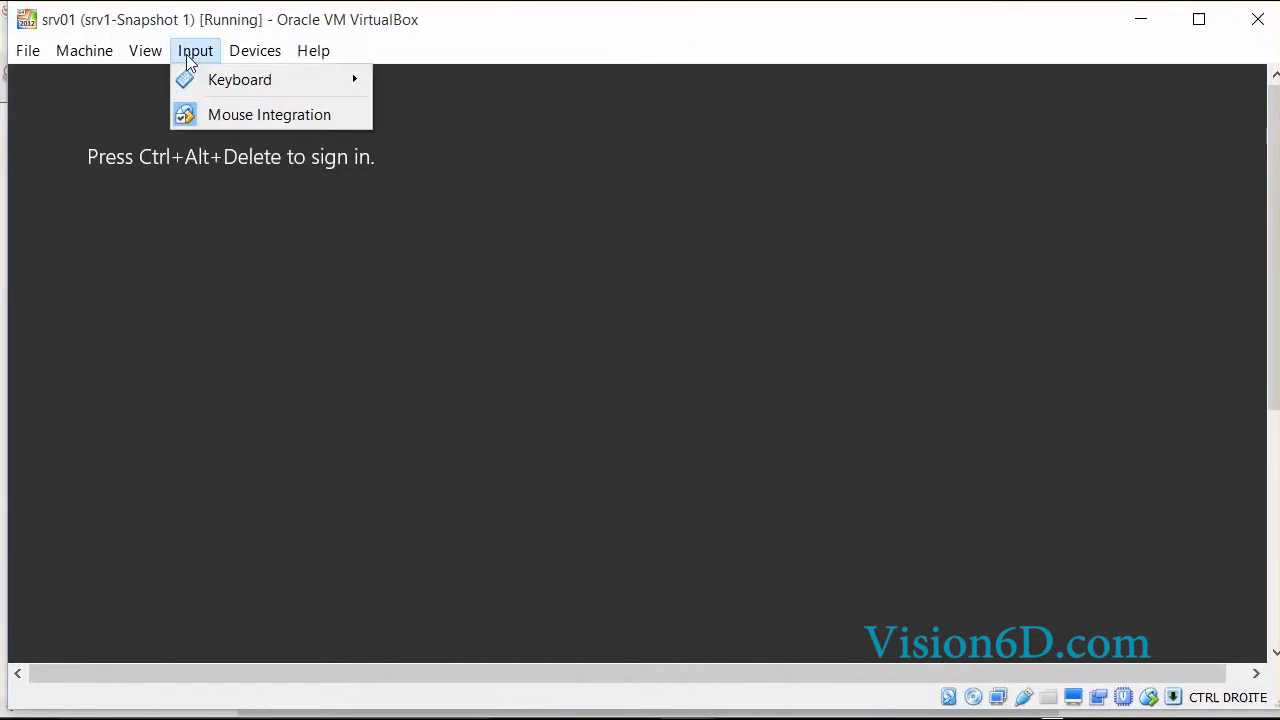
mouse_move(307, 90)
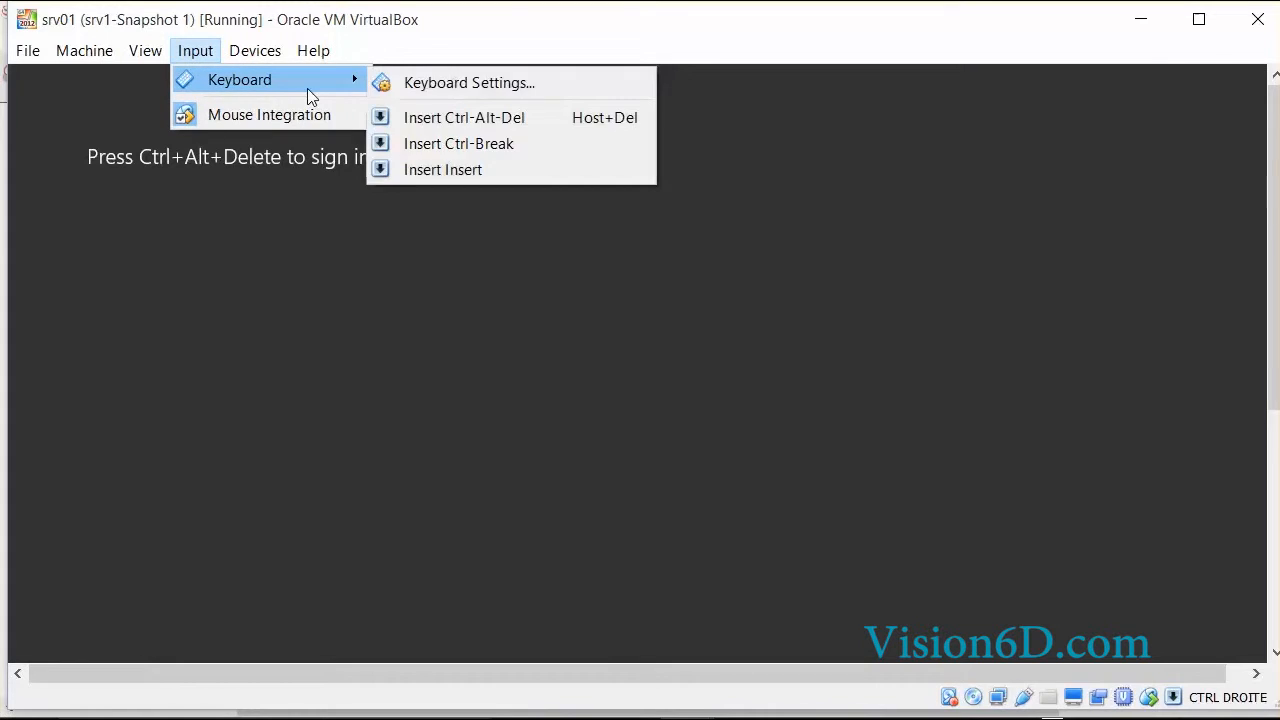
click(450, 119)
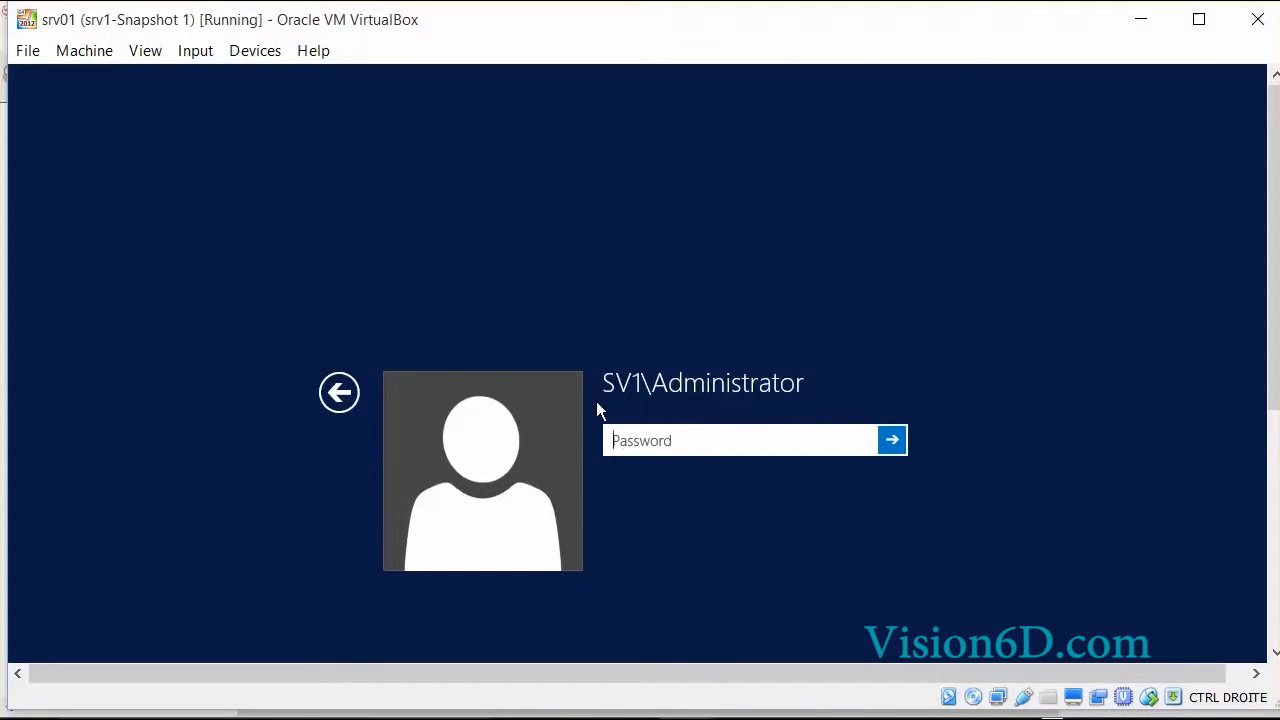
Choose Other user and enter a FORMATION domain account name and its password.
click(339, 392)
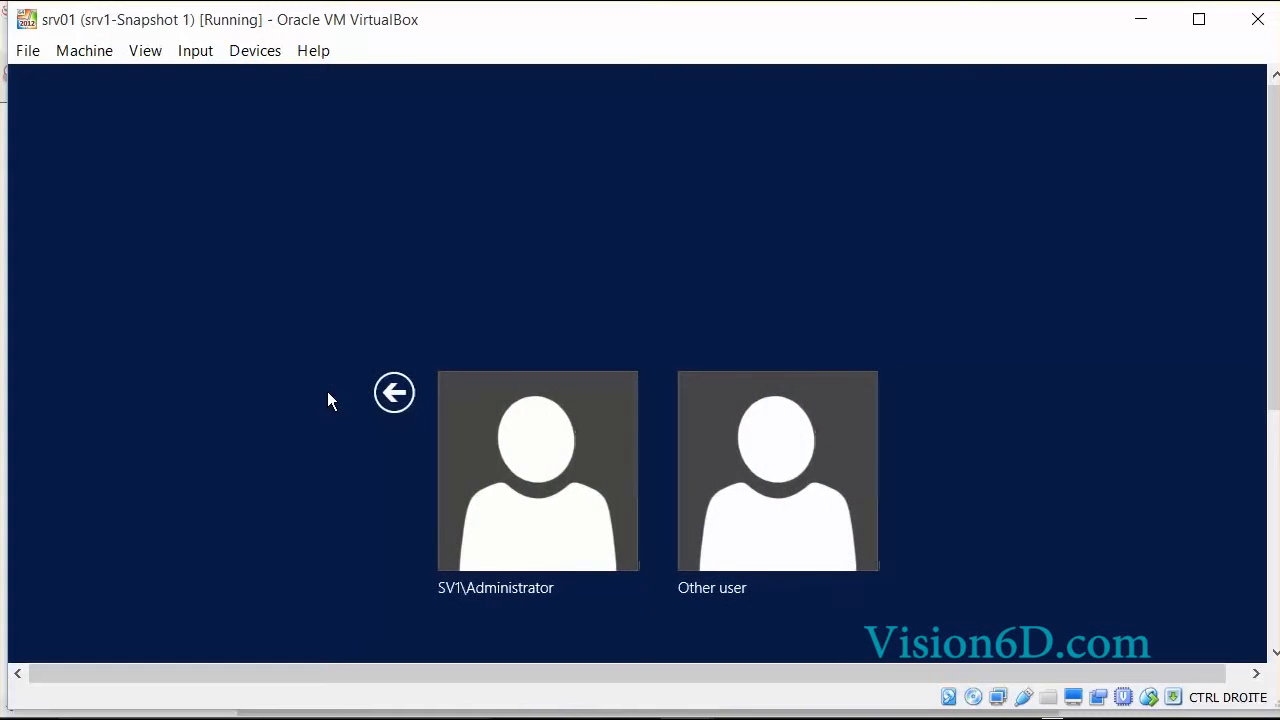
click(812, 522)
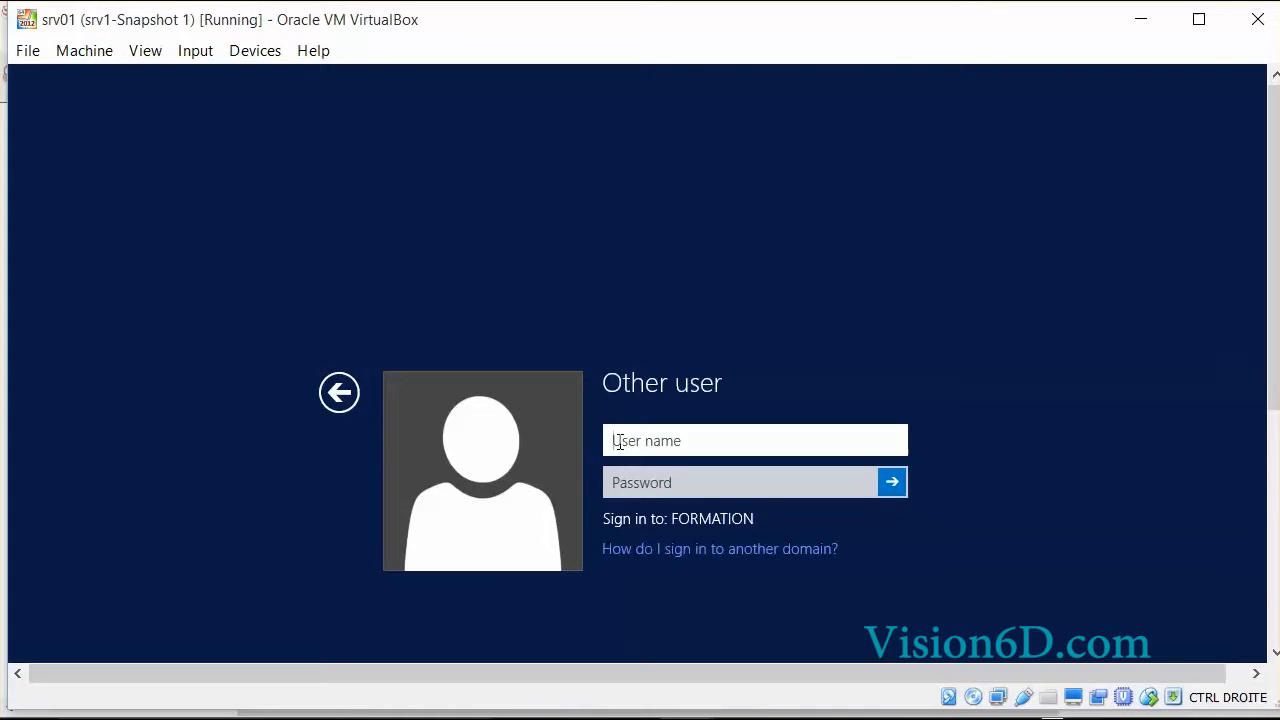
text(FORMATION)
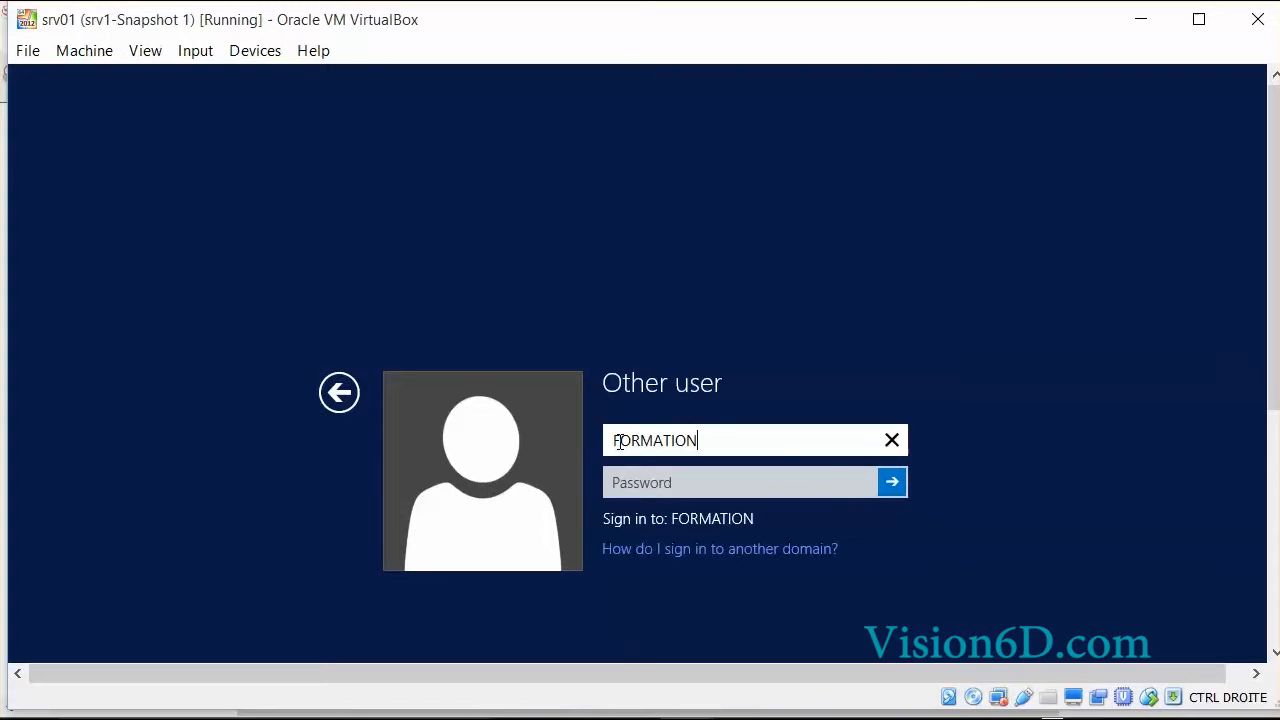
text(\chris)
click(621, 490)
text(Pa$$w0rd)
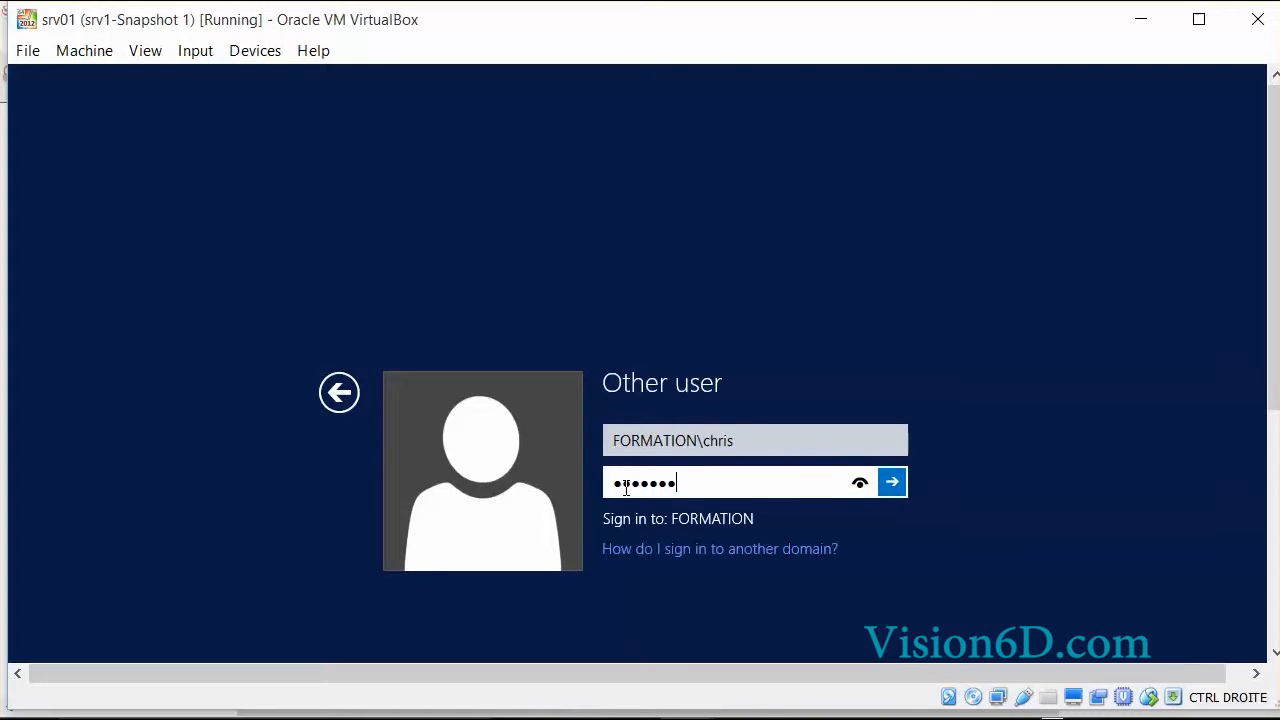
text(1)
Sign in as the domain user and scroll the VM view until Server Manager's Dashboard appears.
key(Return)
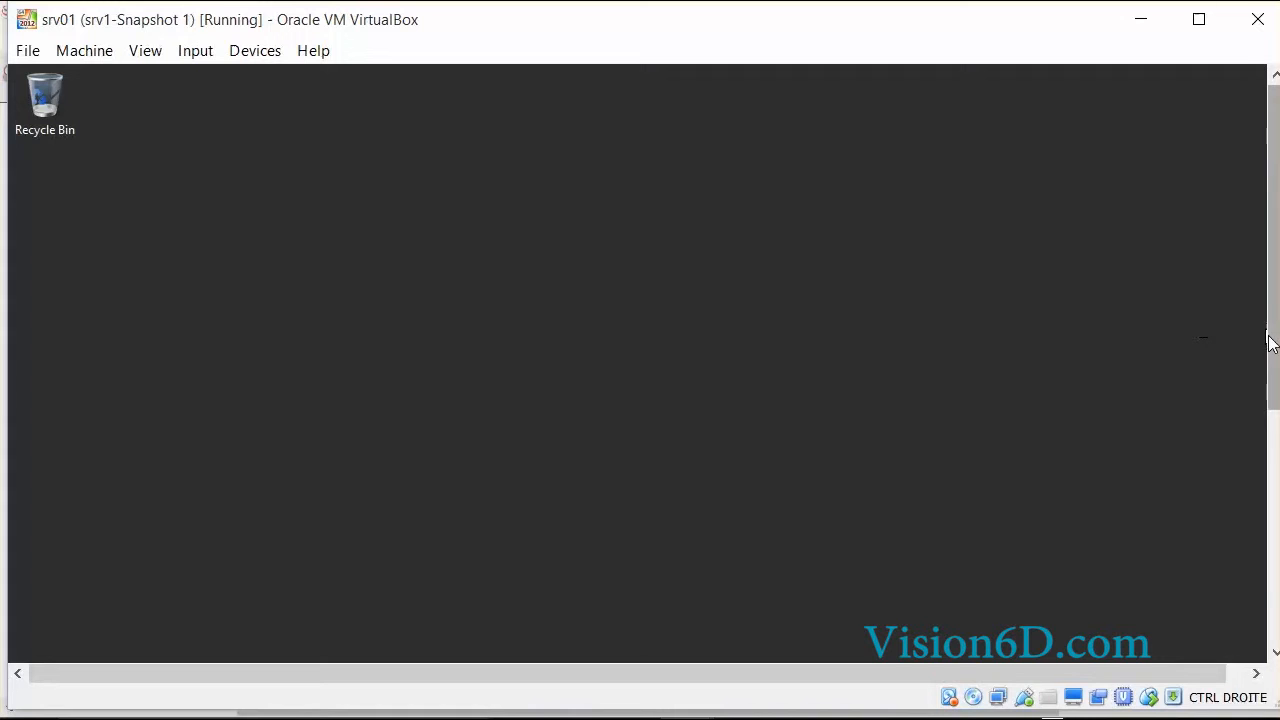
drag(1272, 347, 1272, 600)
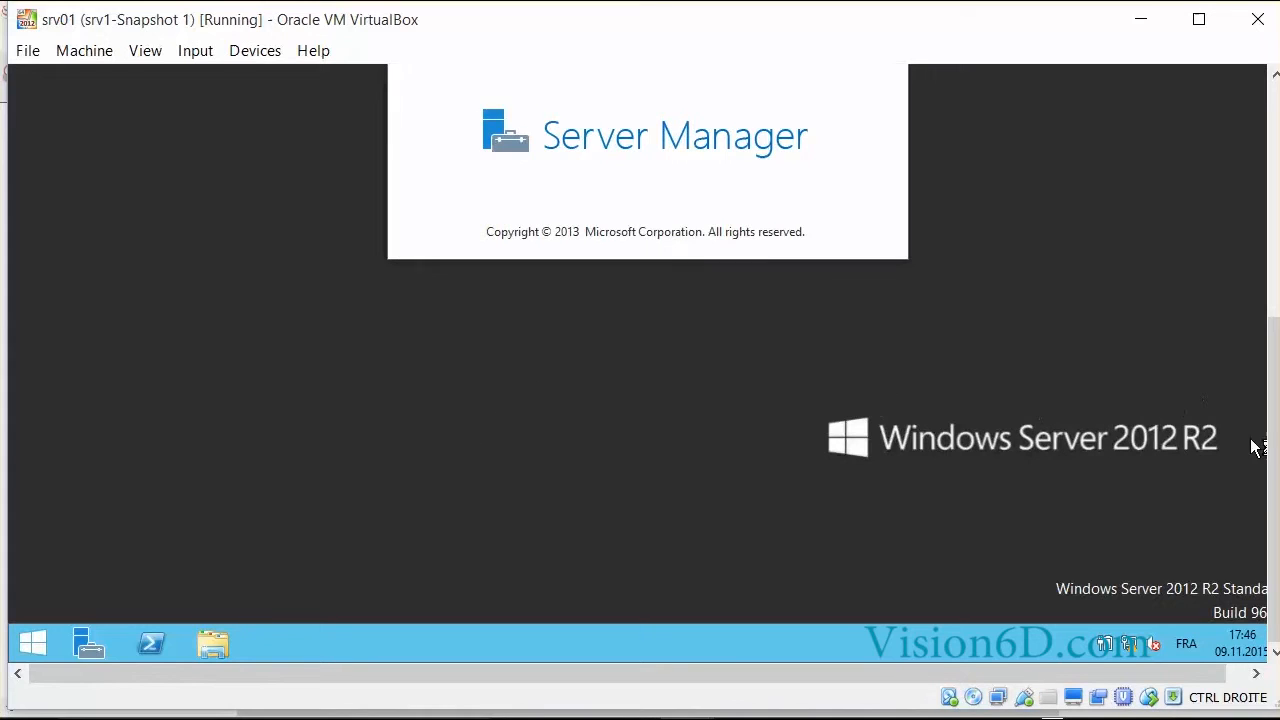
drag(1274, 482, 1272, 402)
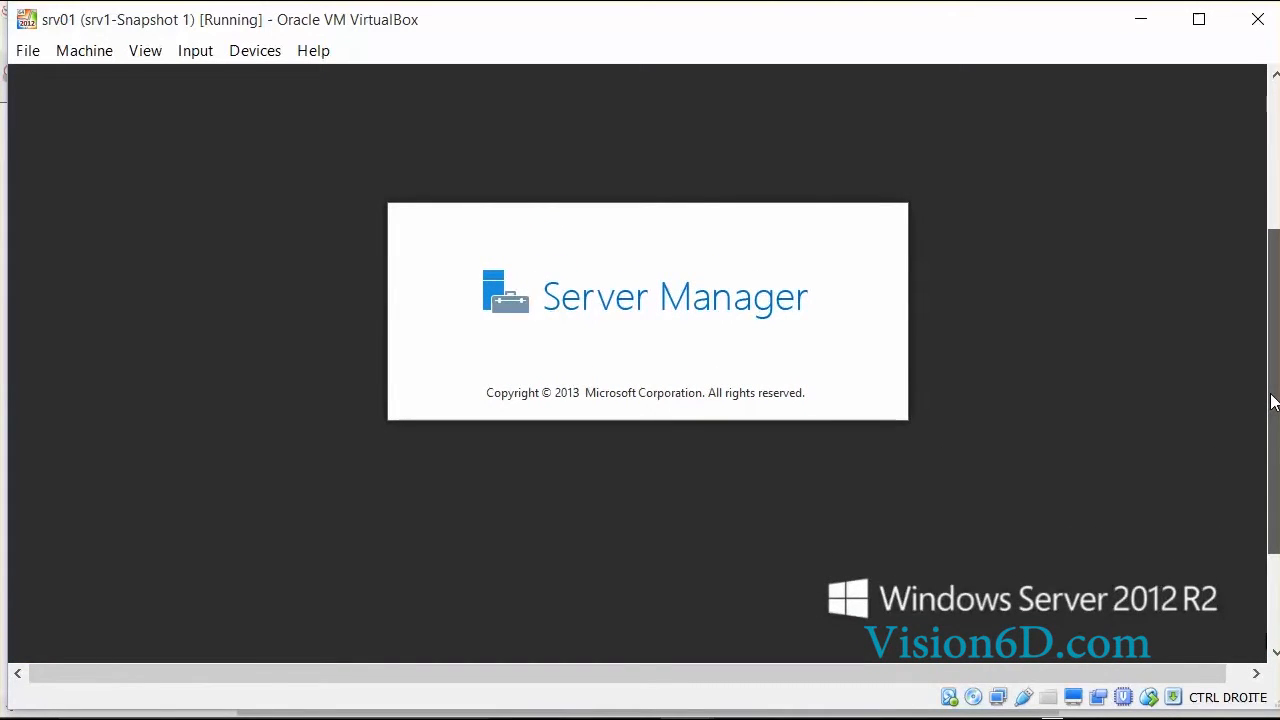
drag(1274, 402, 1266, 303)
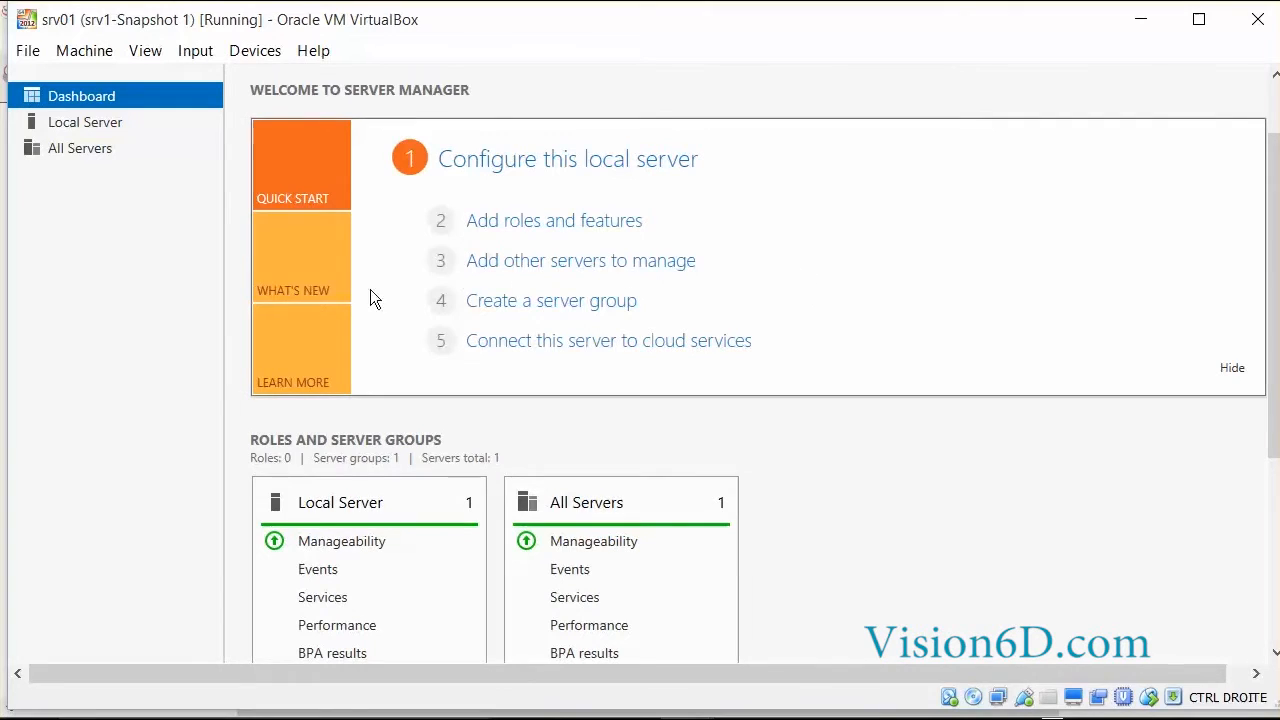
Show Local Server properties confirming SV1's domain is FORMATION.local.
click(65, 122)
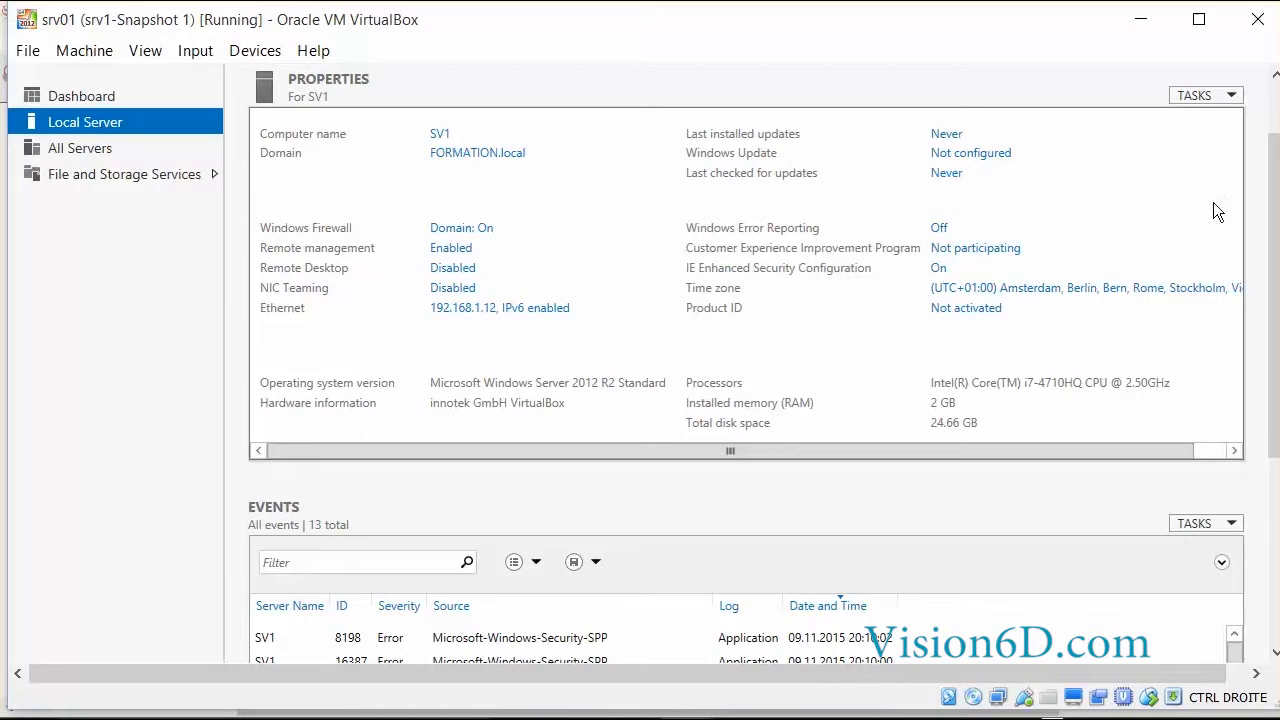
drag(1274, 205, 1274, 148)
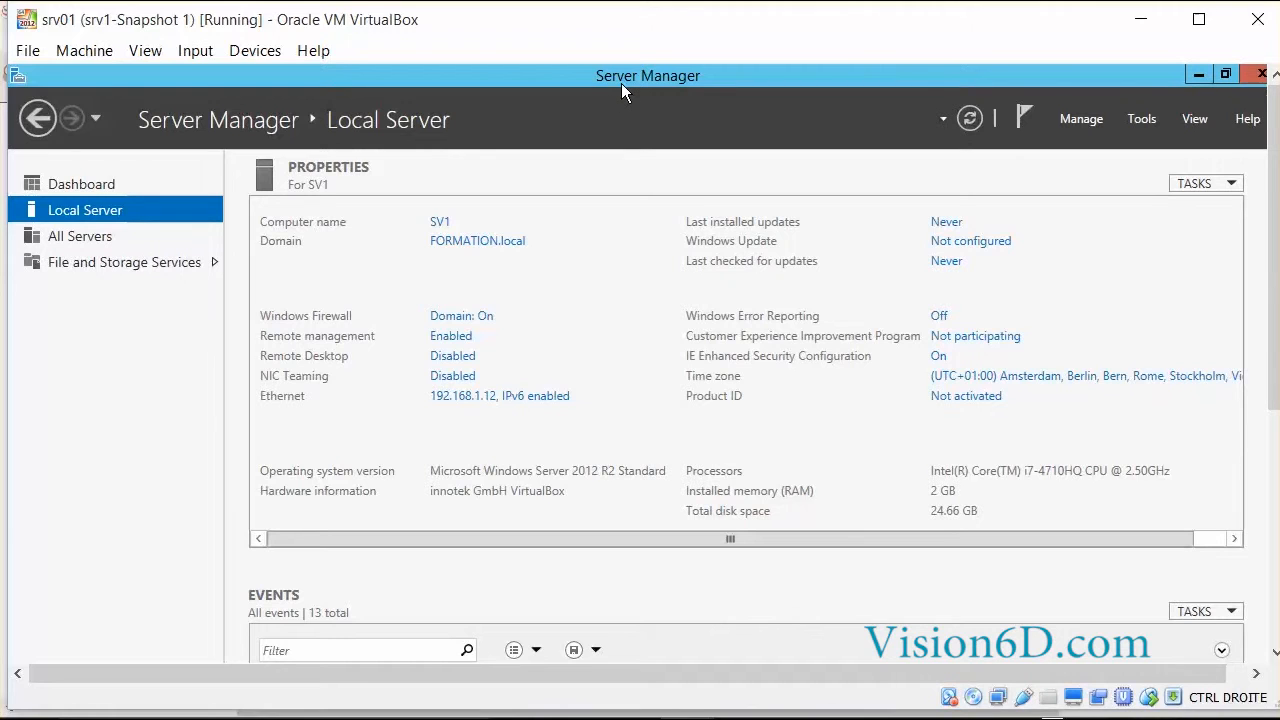
Tick 'Do not start Server Manager automatically at logon' in Server Manager Properties and confirm.
click(1086, 119)
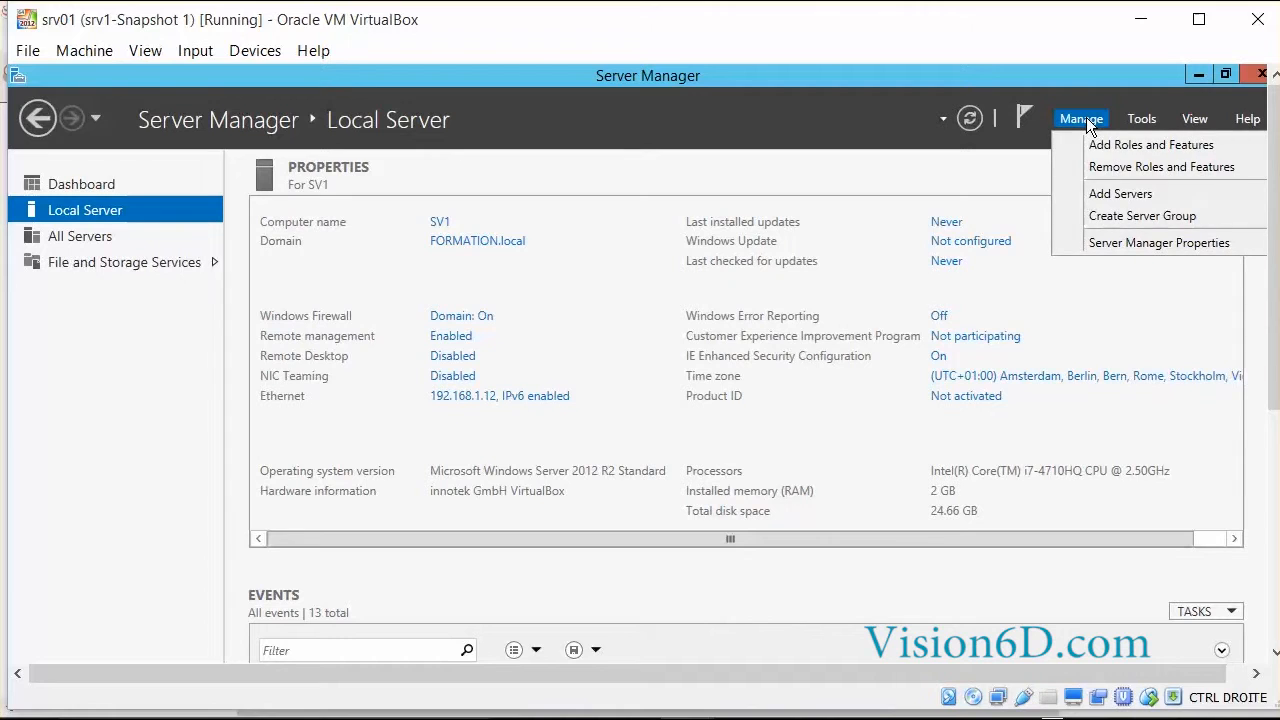
click(1110, 246)
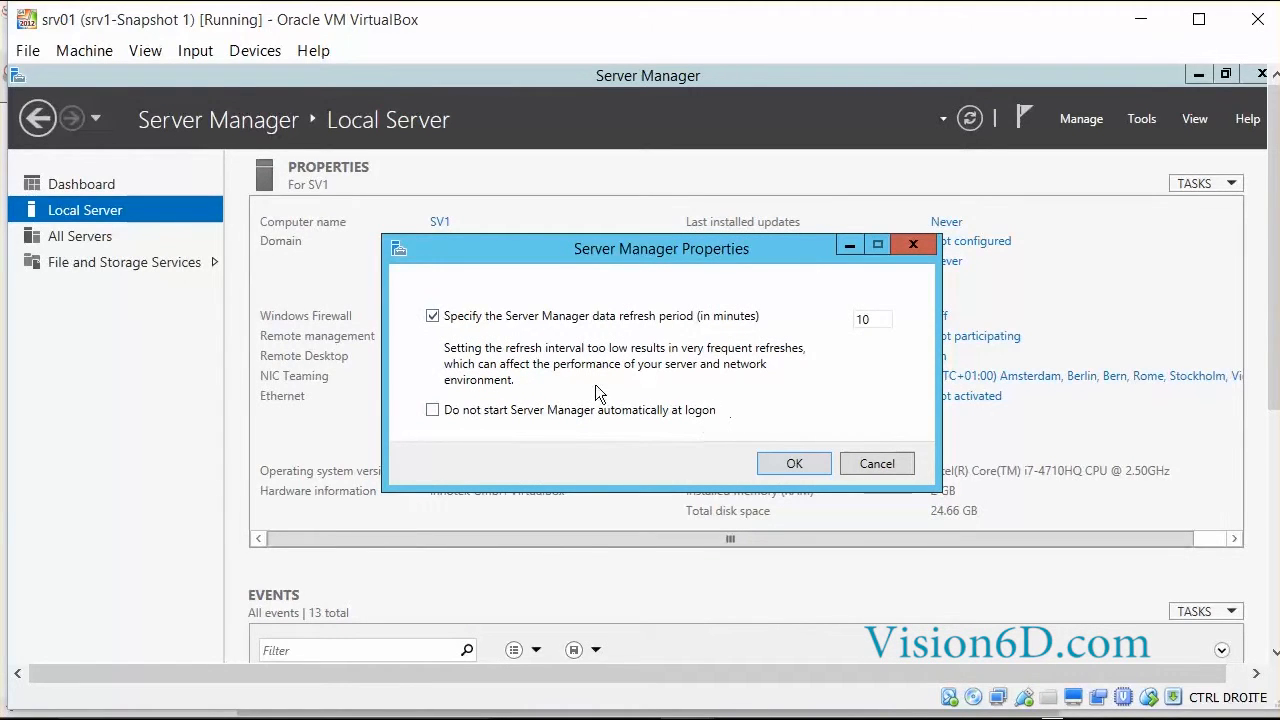
click(433, 410)
click(795, 466)
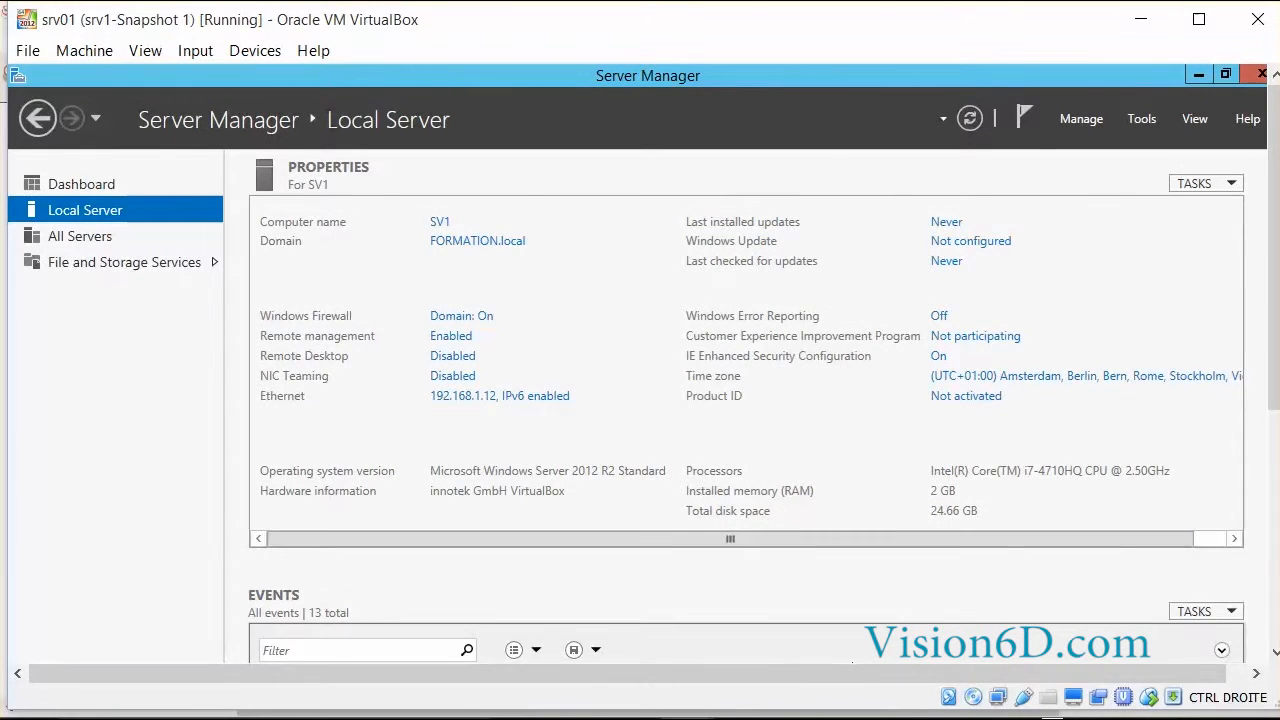
mouse_move(687, 718)
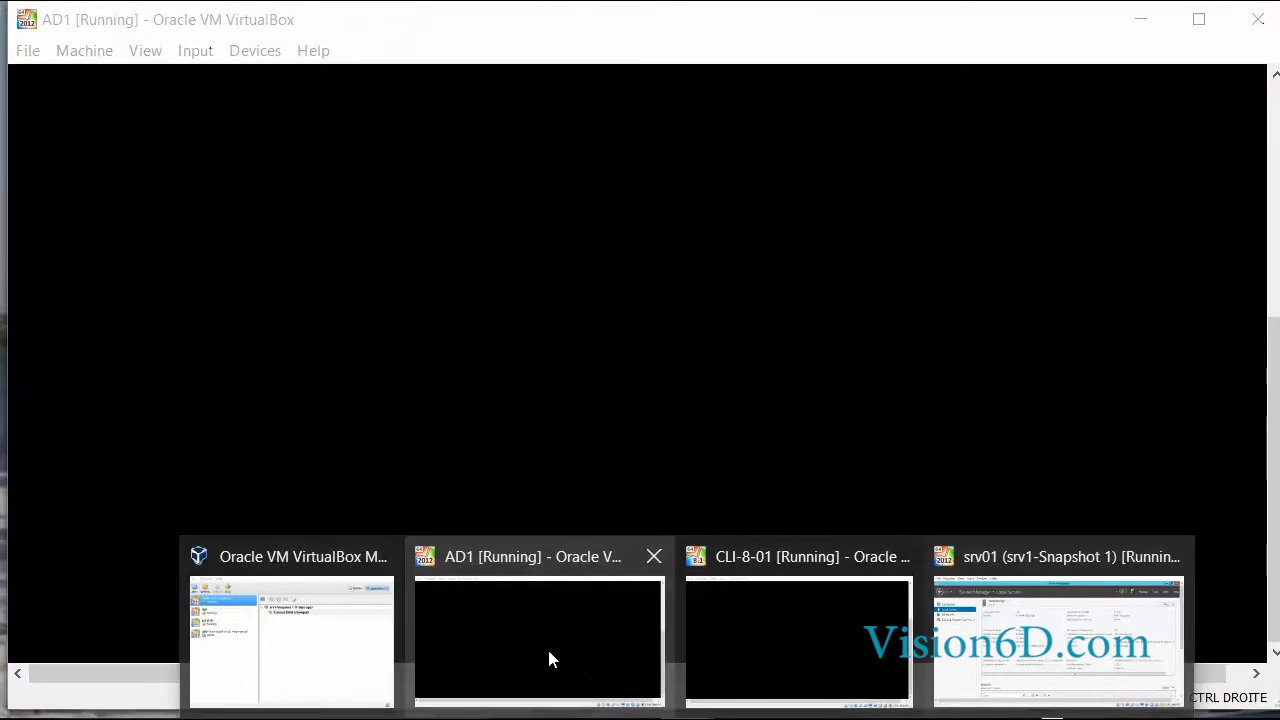
On AD1, refresh Active Directory Users and Computers so SV1 appears under FORMATION.local Computers.
click(549, 657)
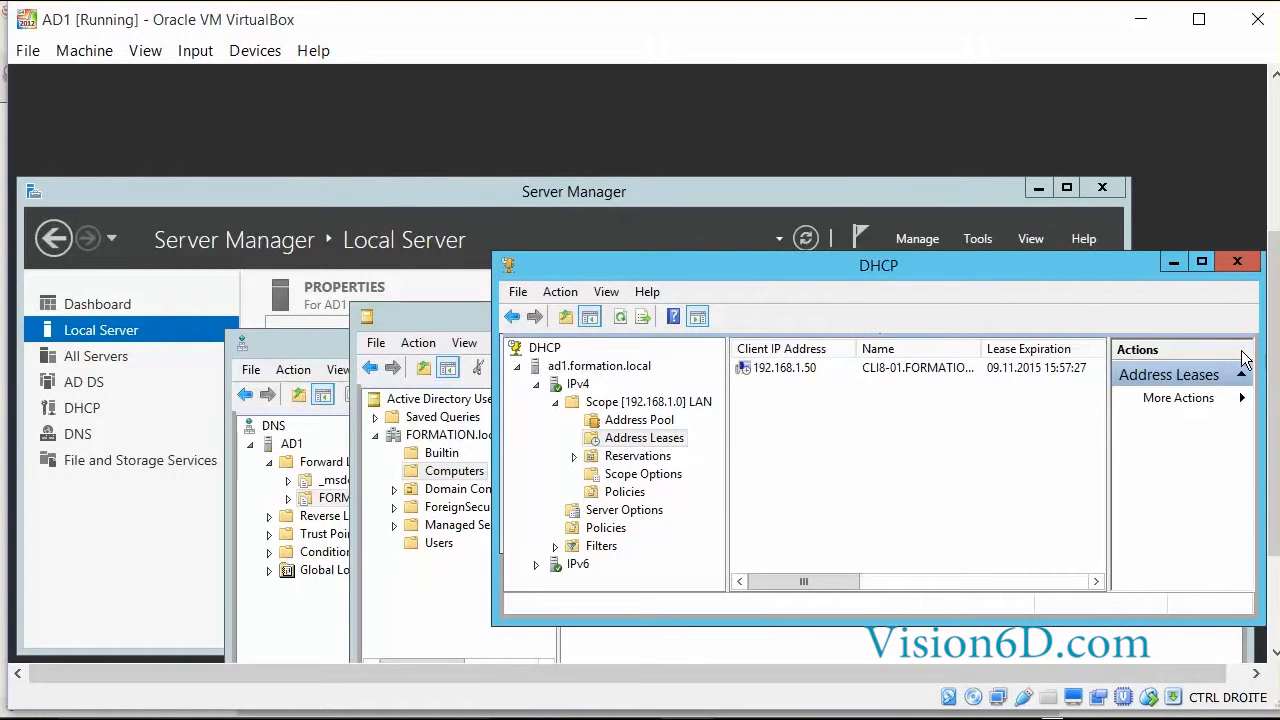
drag(1276, 377, 1276, 432)
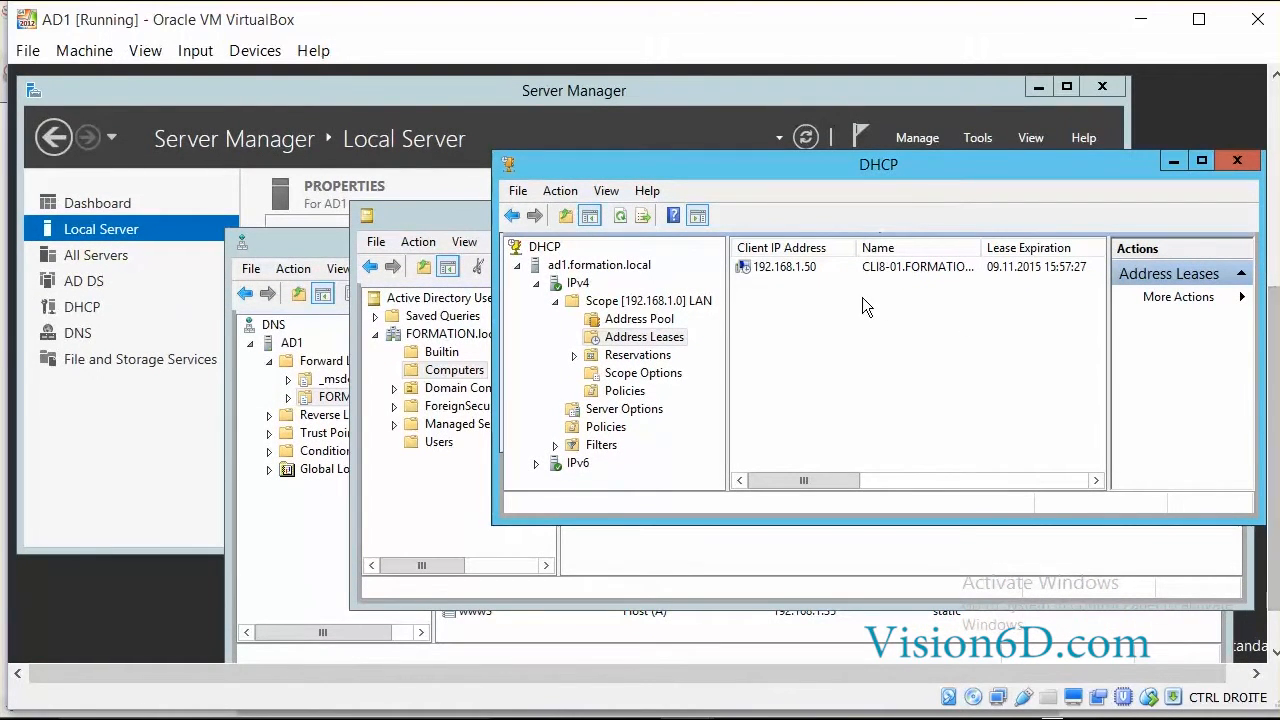
click(425, 218)
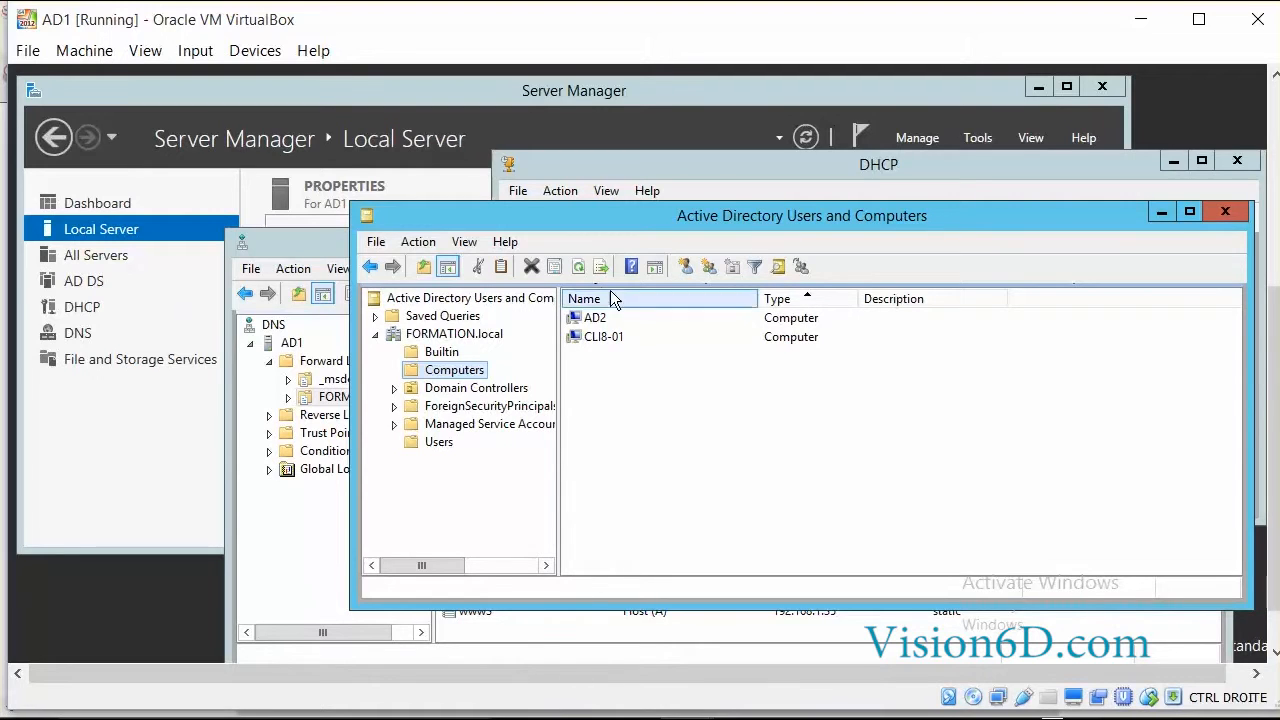
click(580, 268)
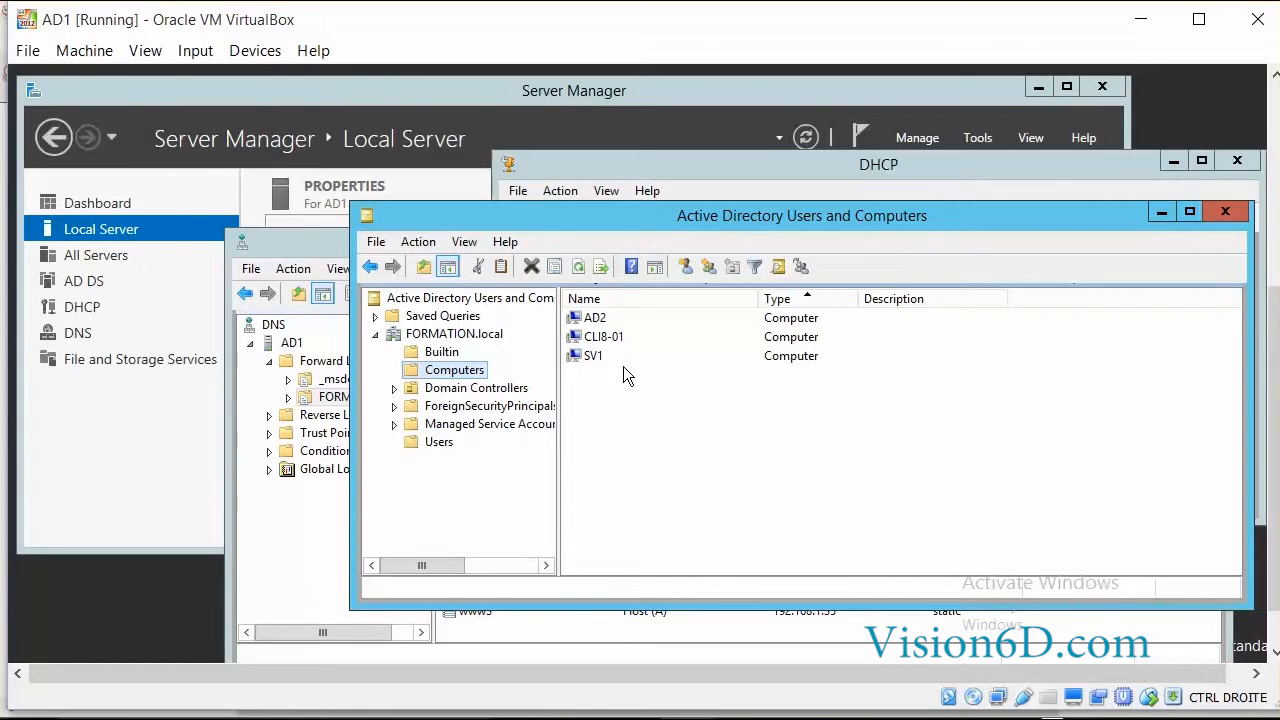
Refresh the FORMATION.local forward zone in DNS Manager to reveal SV1's Host (A) record 192.168.1.12.
click(311, 243)
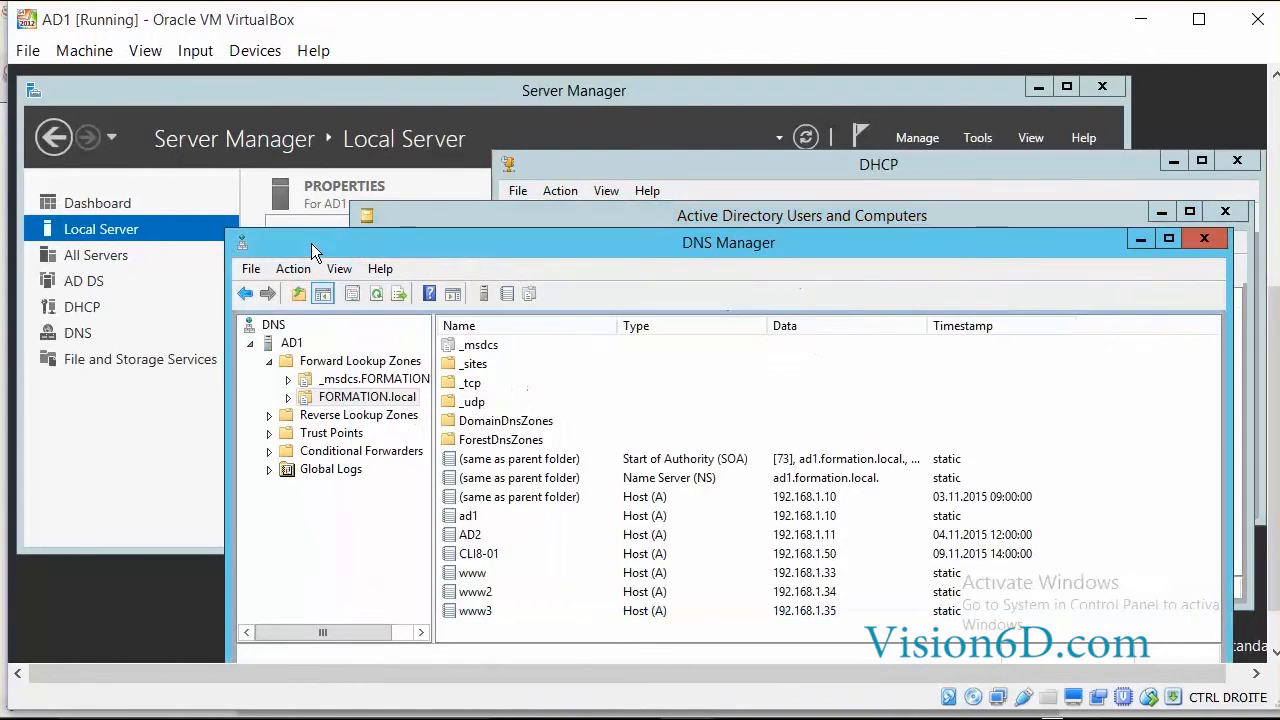
drag(595, 252, 585, 155)
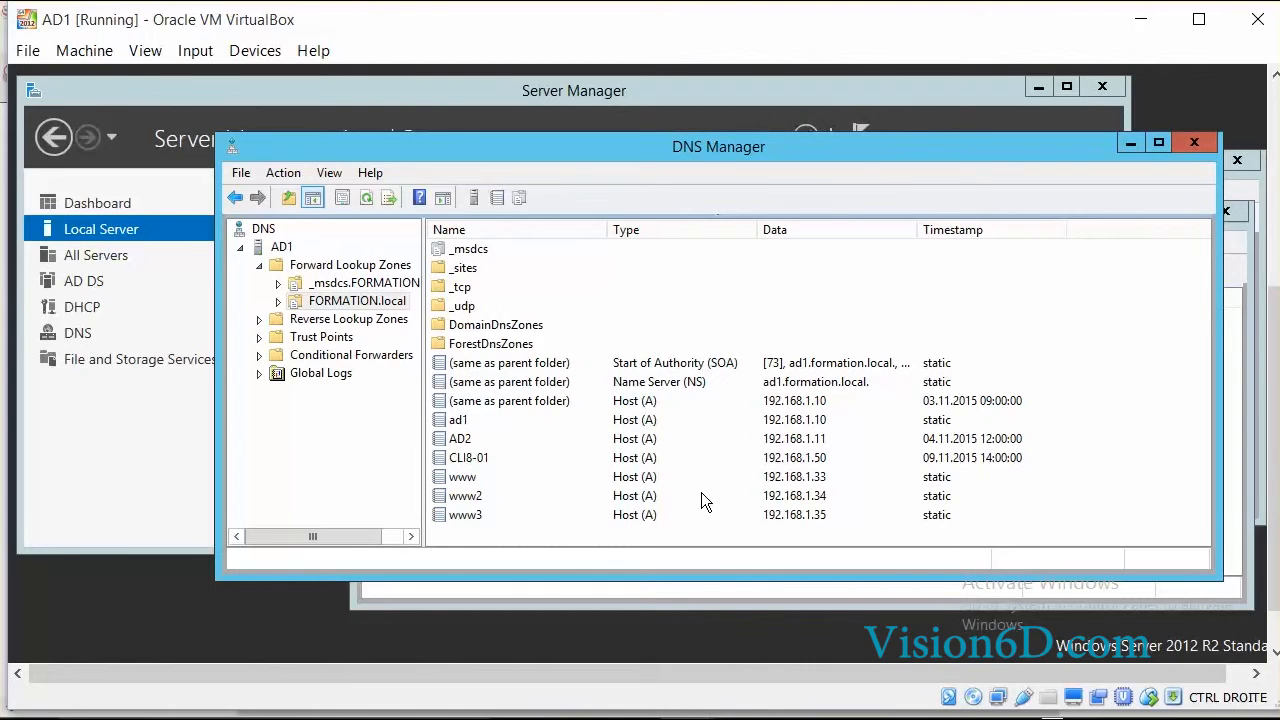
click(367, 200)
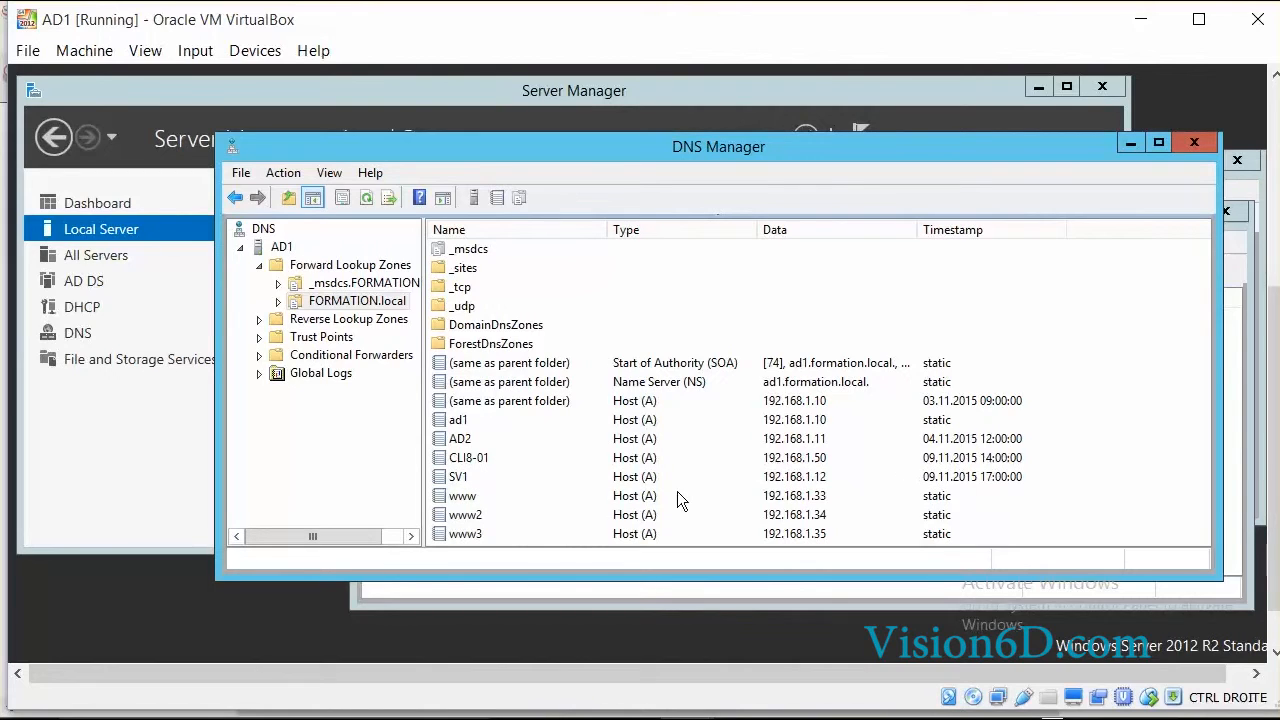
Highlight SV1's 192.168.1.12 PTR record in 1.168.192.in-addr.arpa, then check Server Manager's All Servers page.
click(272, 320)
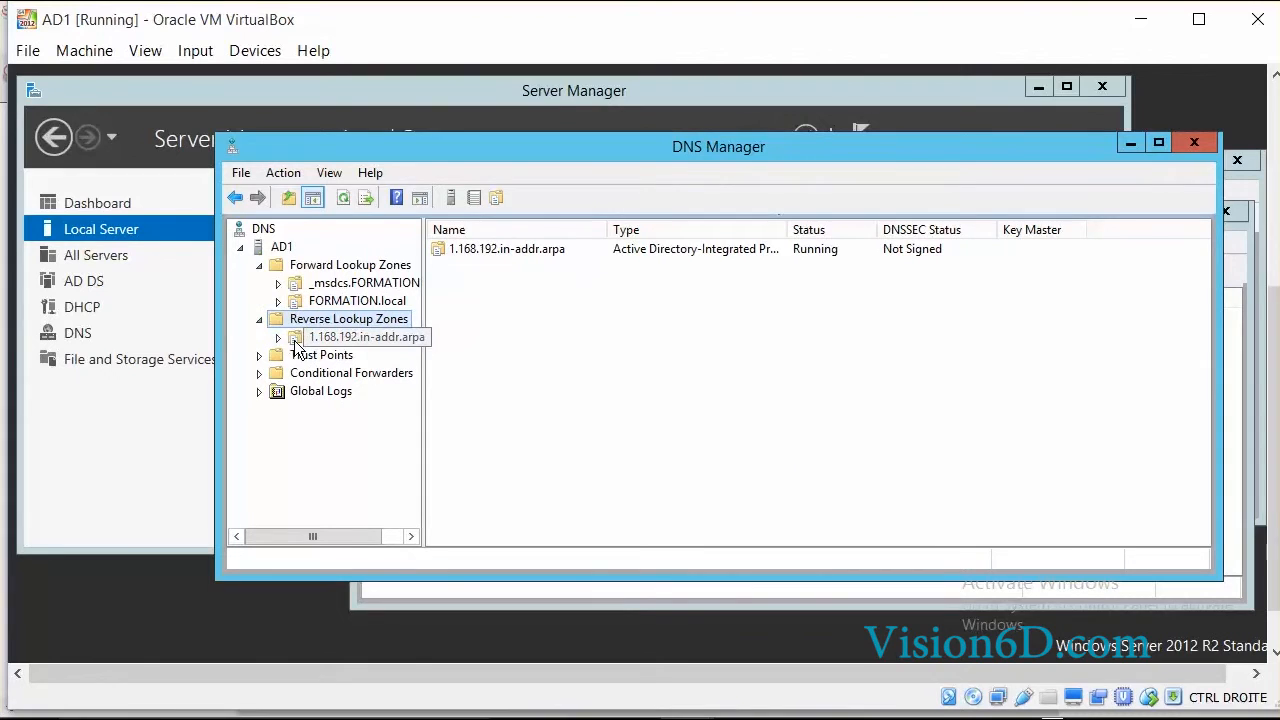
click(295, 339)
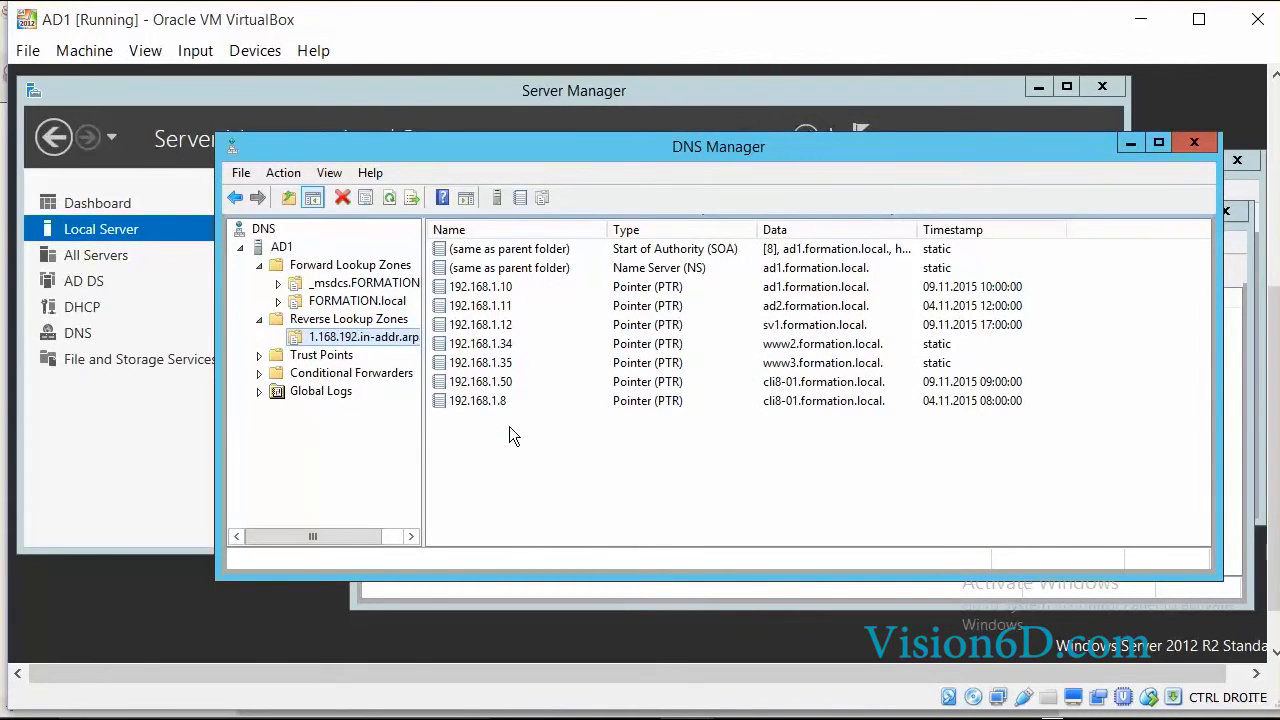
click(806, 328)
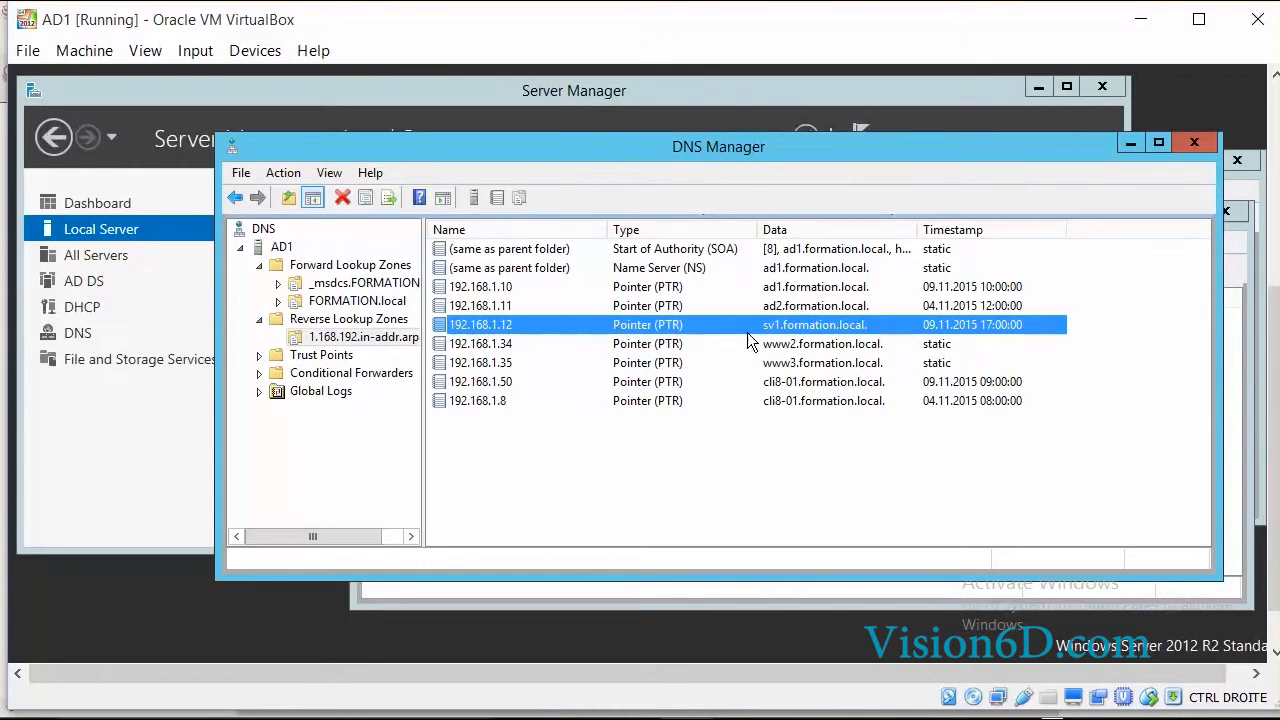
click(121, 259)
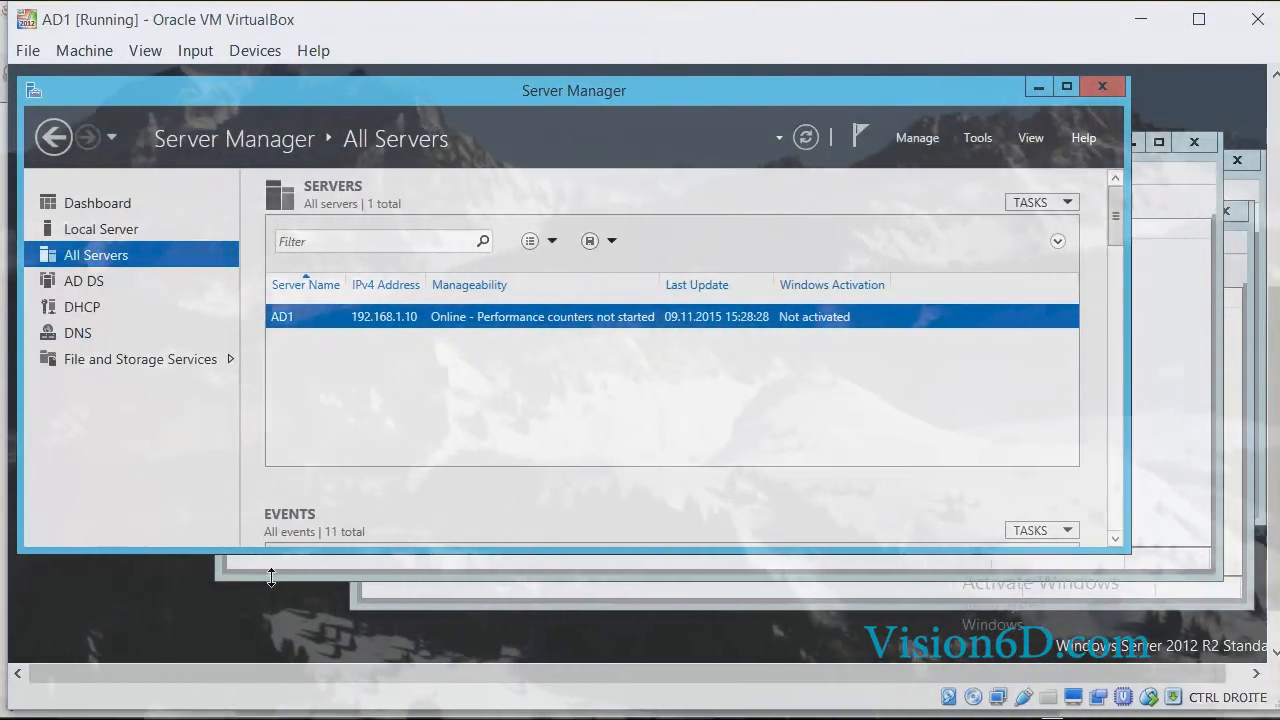
click(271, 576)
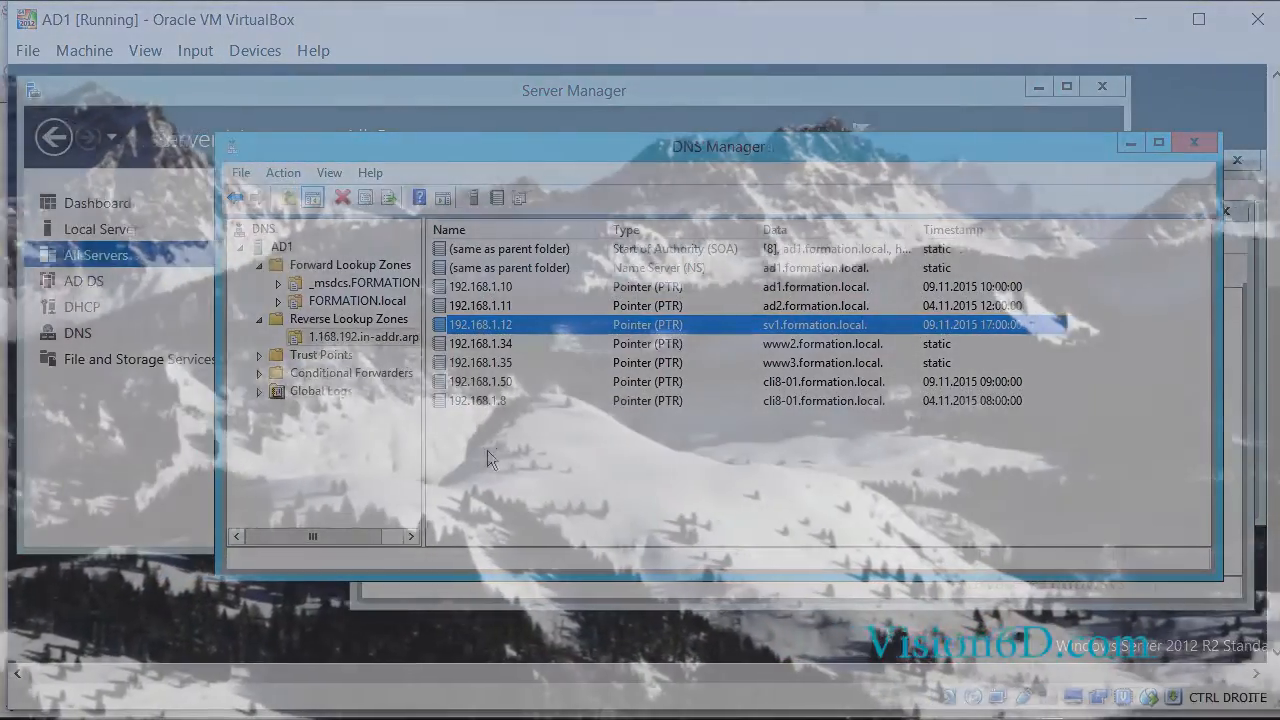